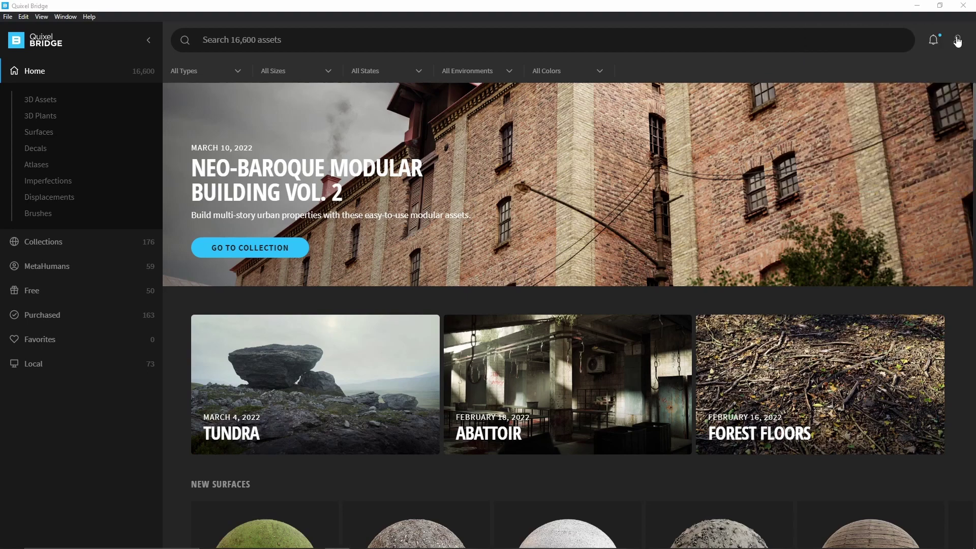
- Sign out of the current account and bring up the sign-in dialog
left_click(957, 42)
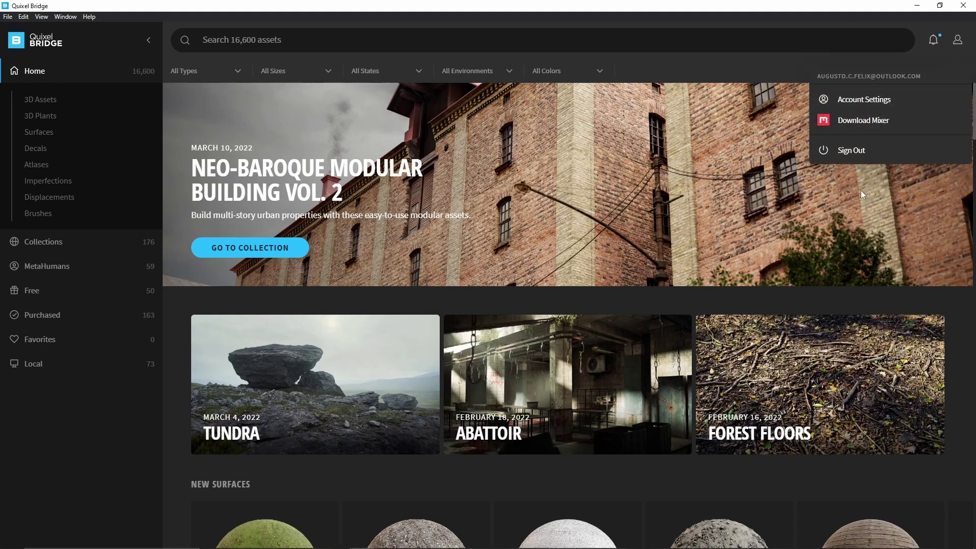
left_click(863, 152)
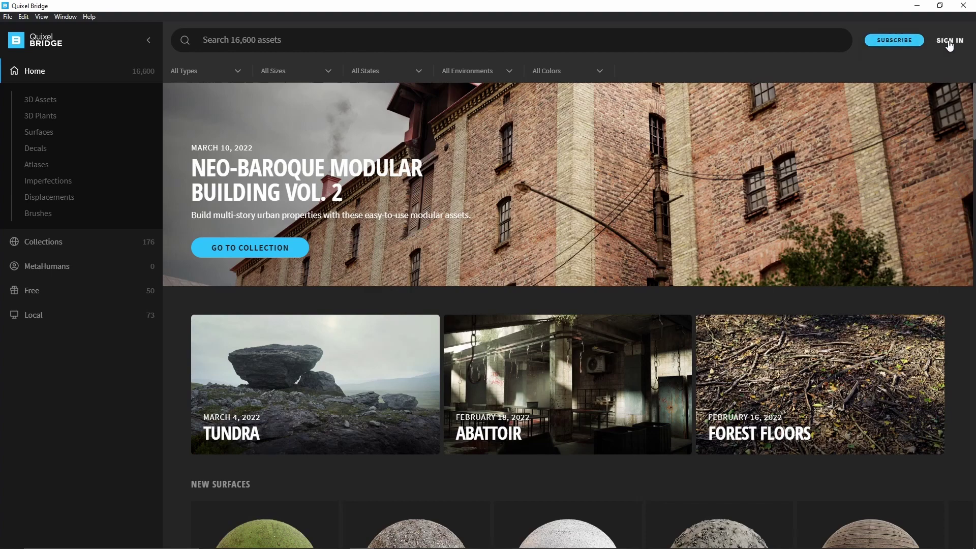
left_click(904, 41)
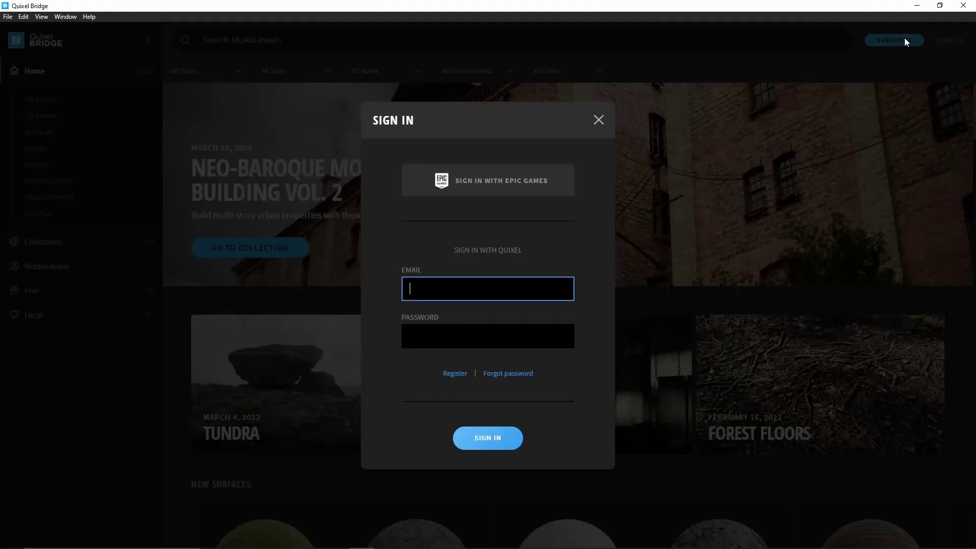
- Check the Epic Games login options, close their window and open the account registration
left_click(476, 190)
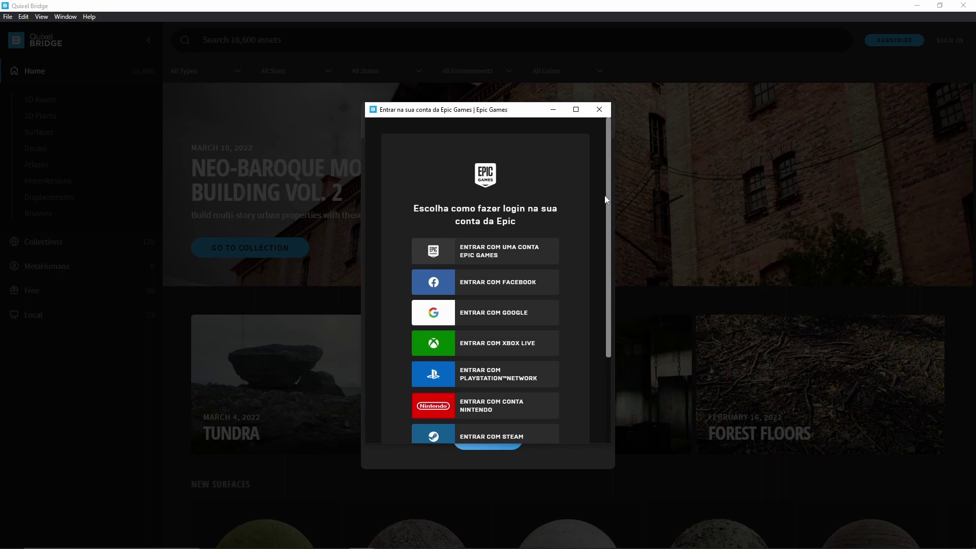
mouse_move(609, 194)
left_mouse_down()
mouse_move(606, 270)
mouse_move(607, 198)
left_mouse_up()
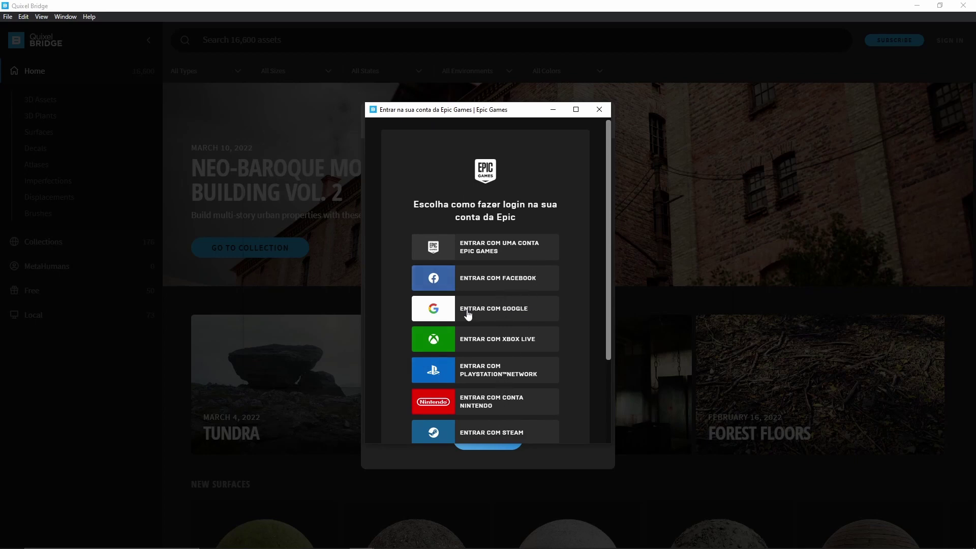
key("alt+F4")
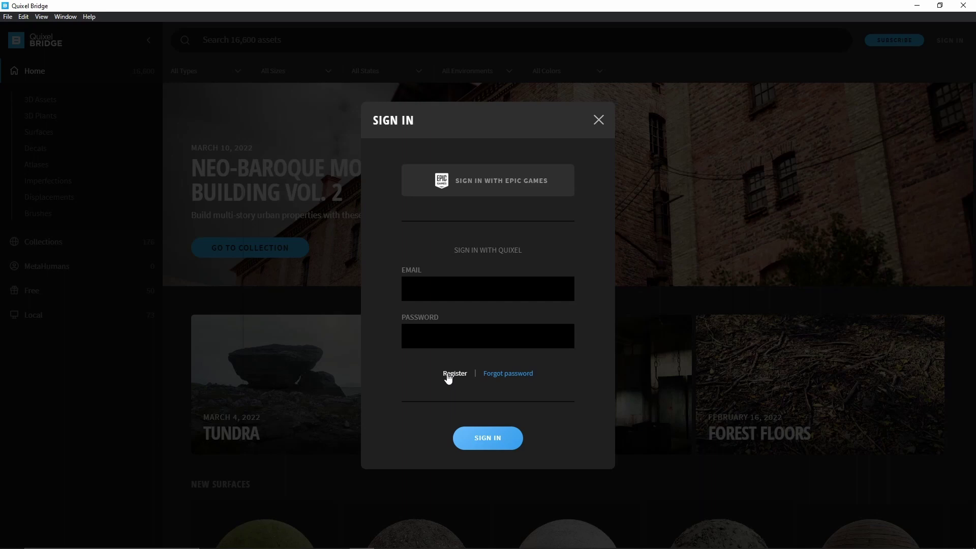
left_click(448, 374)
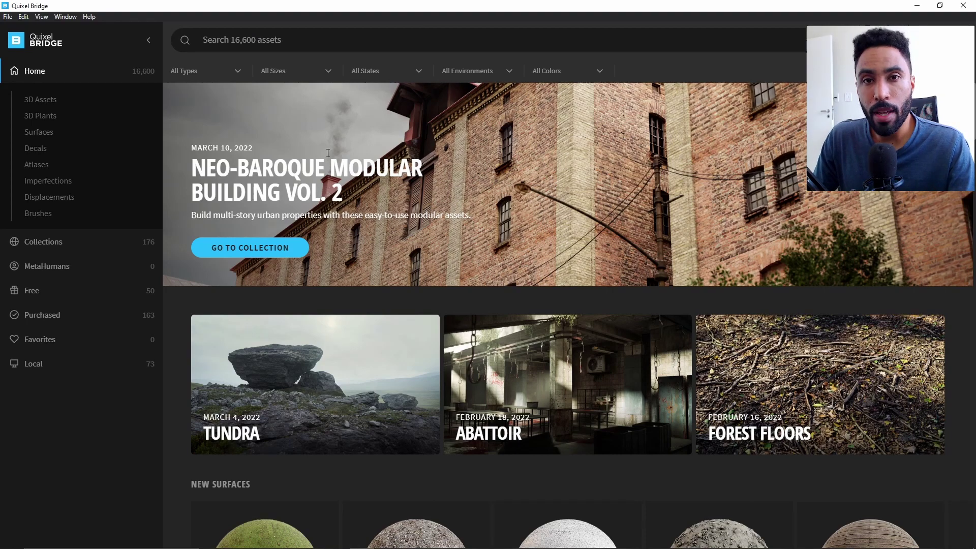
- Set the export target to Blender in the export settings
left_click(25, 16)
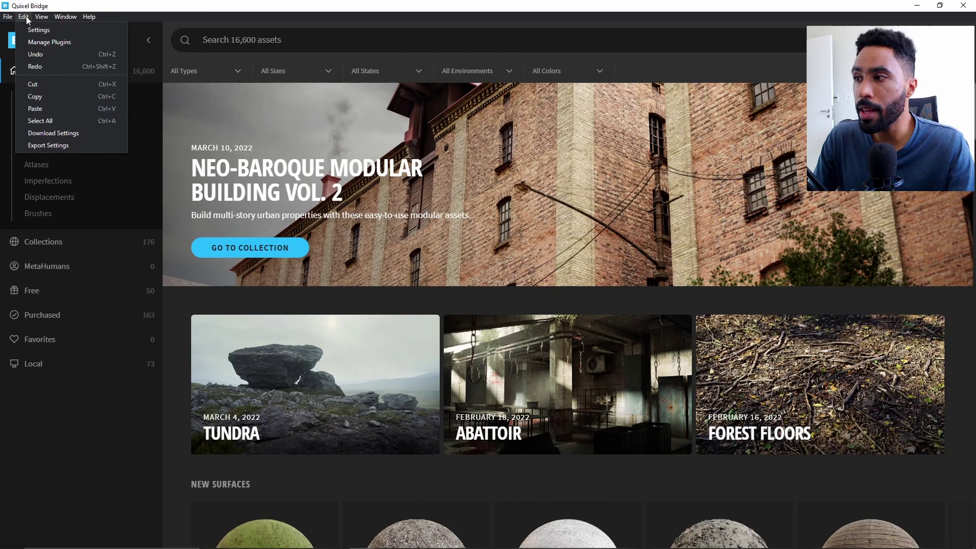
left_click(69, 147)
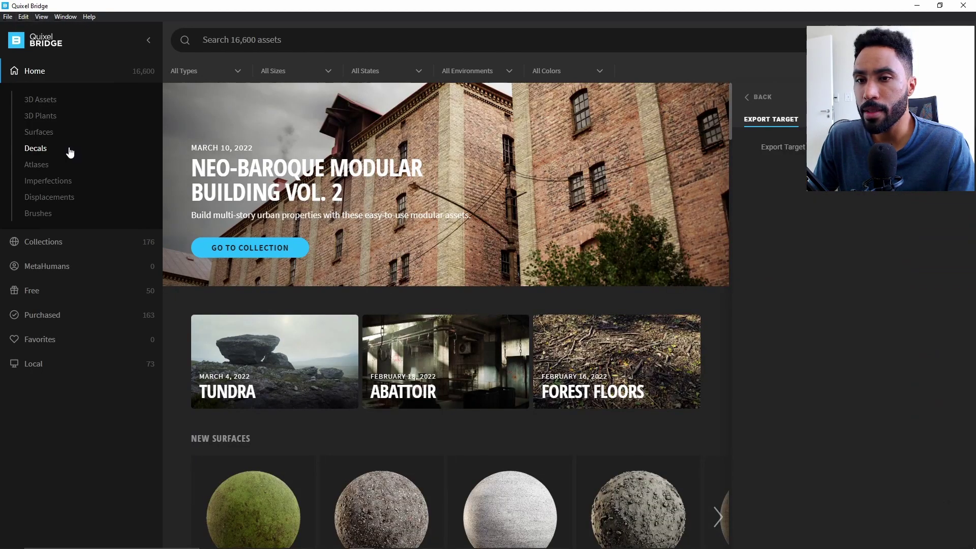
left_click(864, 147)
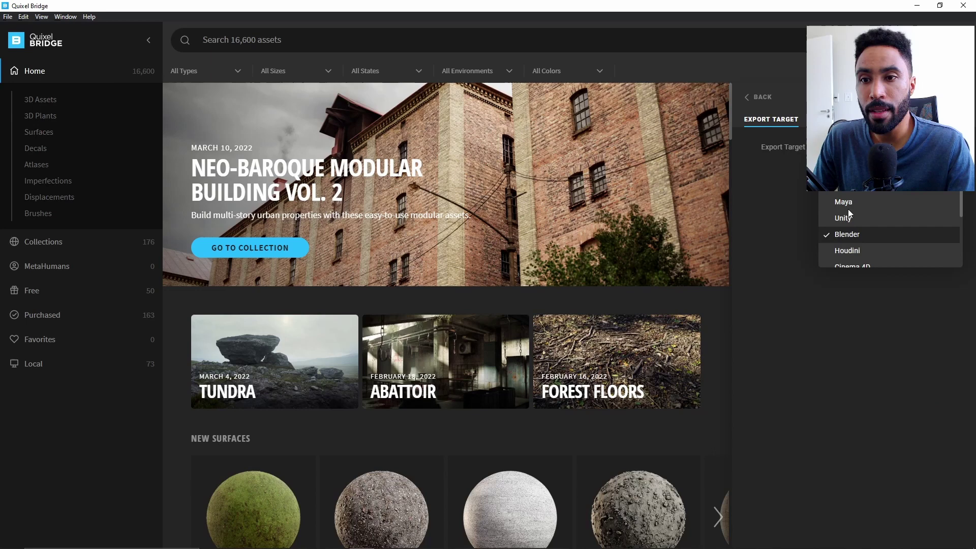
left_click(844, 236)
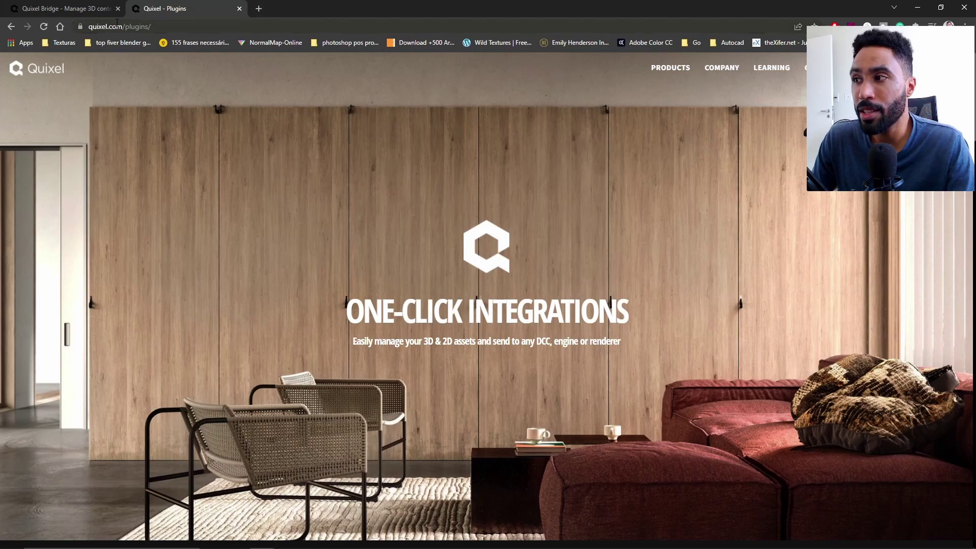
- Locate the Blender Plugin v3.6 on the Quixel plugins web page and return to Quixel Bridge
scroll(179, 175, "down", 10)
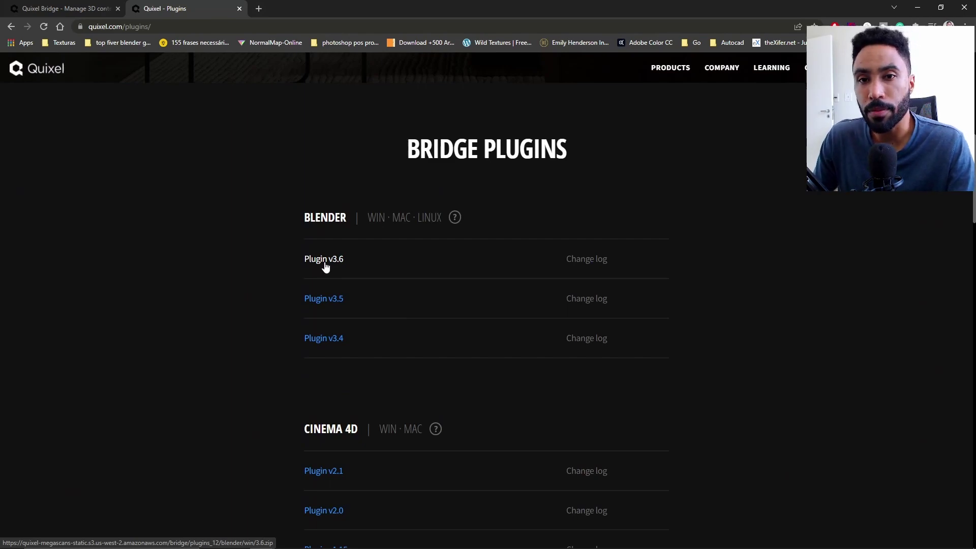
key("alt+Tab")
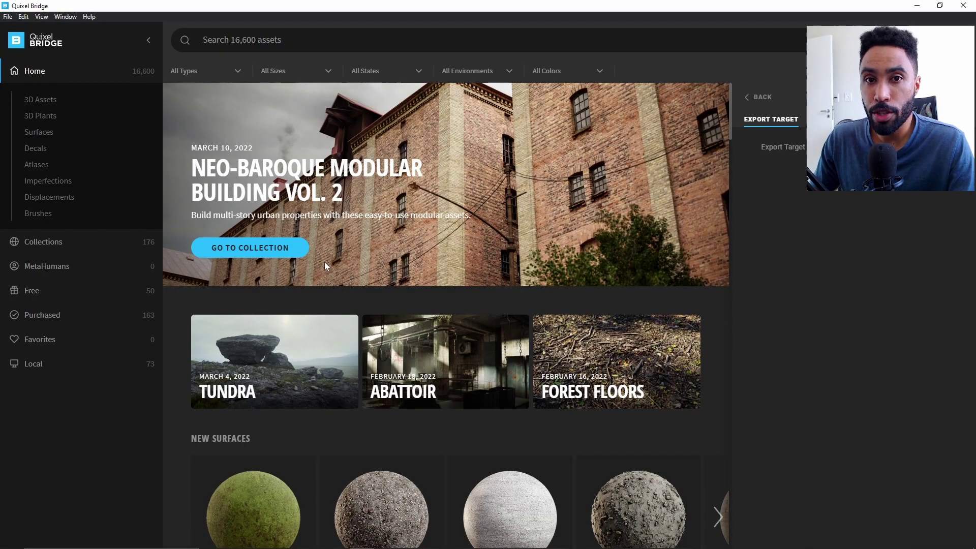
- Open the general preferences and browse the folder set as the library path
left_click(41, 17)
mouse_move(28, 19)
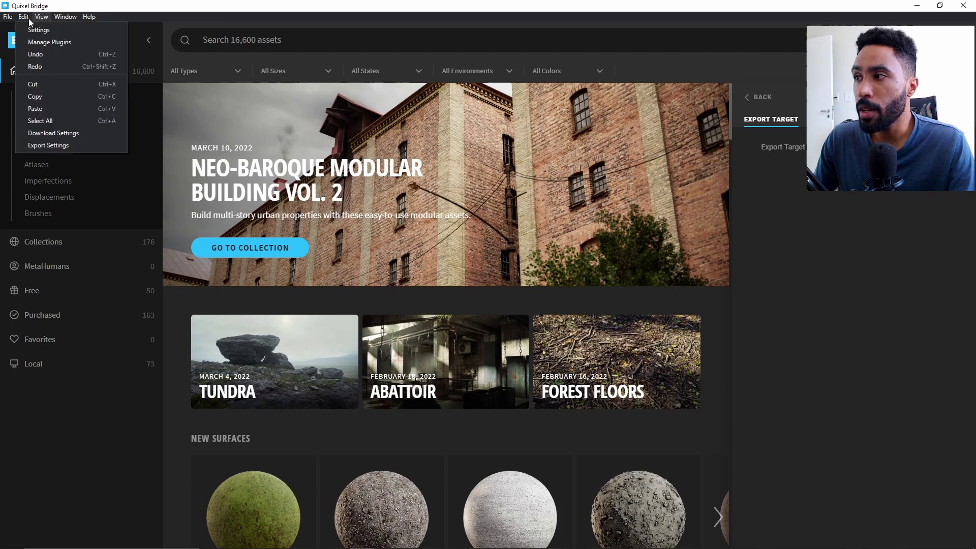
left_click(37, 29)
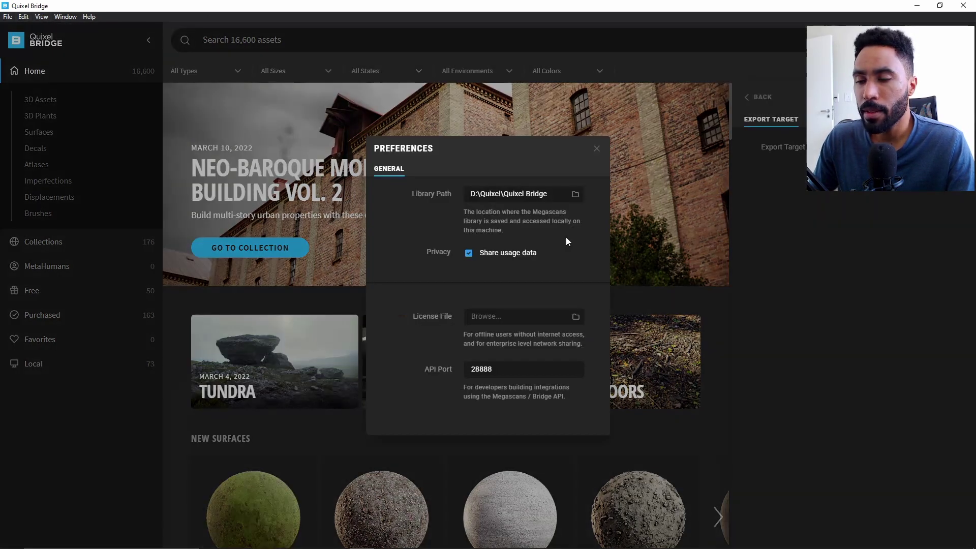
left_click(574, 194)
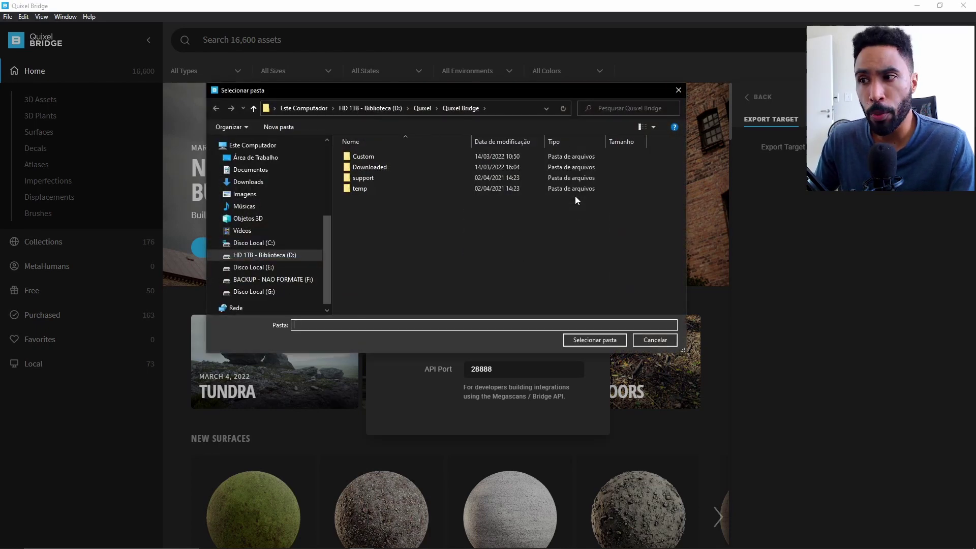
- Browse to support\plugins\blender\3.6 inside the library folder and check what the MSPlugin folder contains
double_click(366, 178)
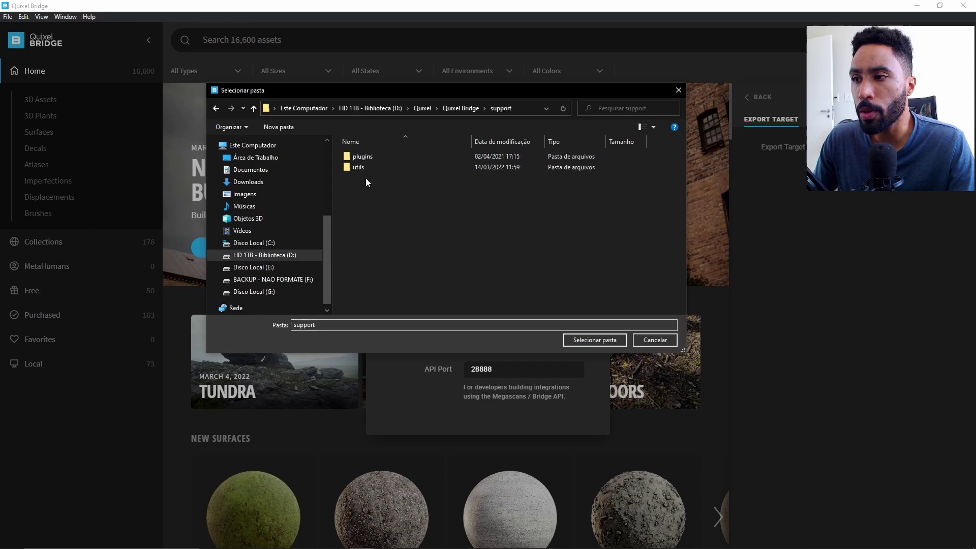
double_click(365, 157)
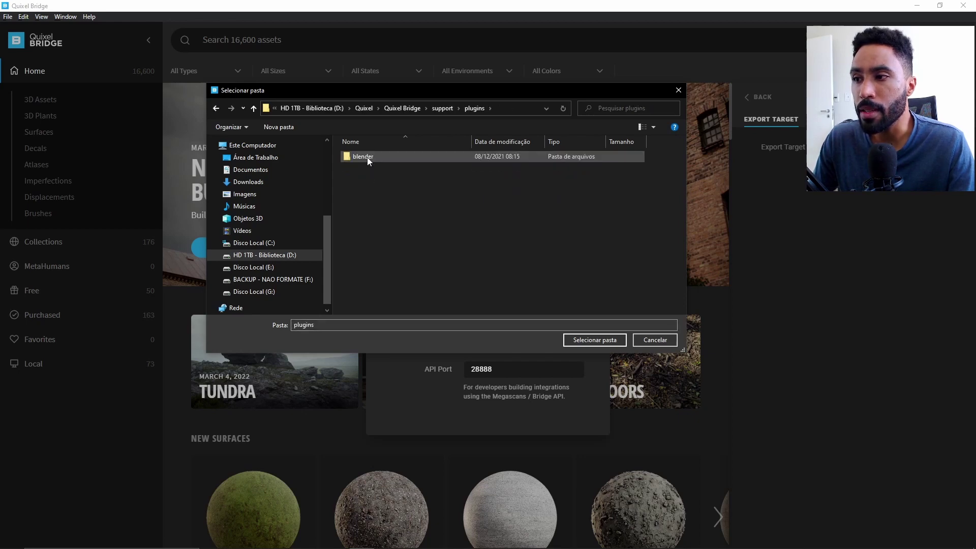
left_click(396, 161)
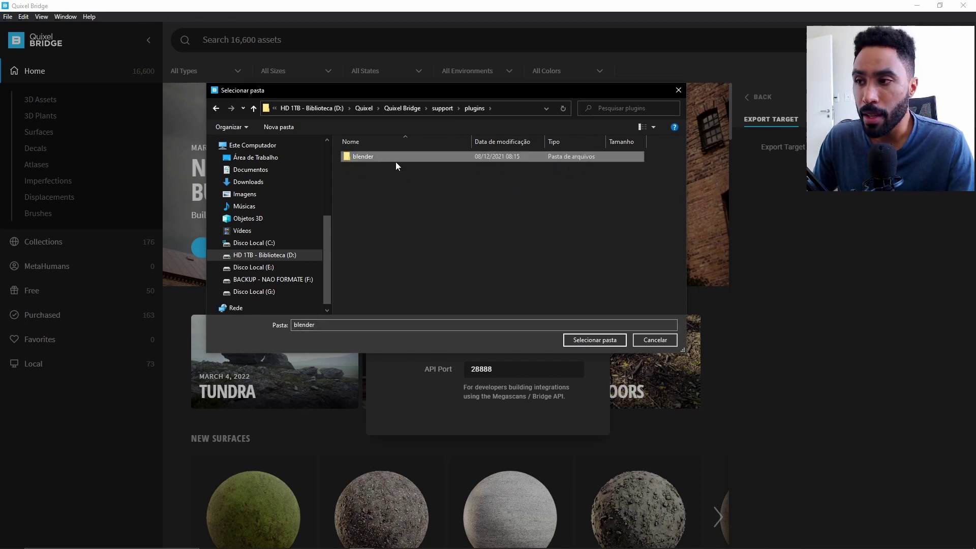
double_click(395, 161)
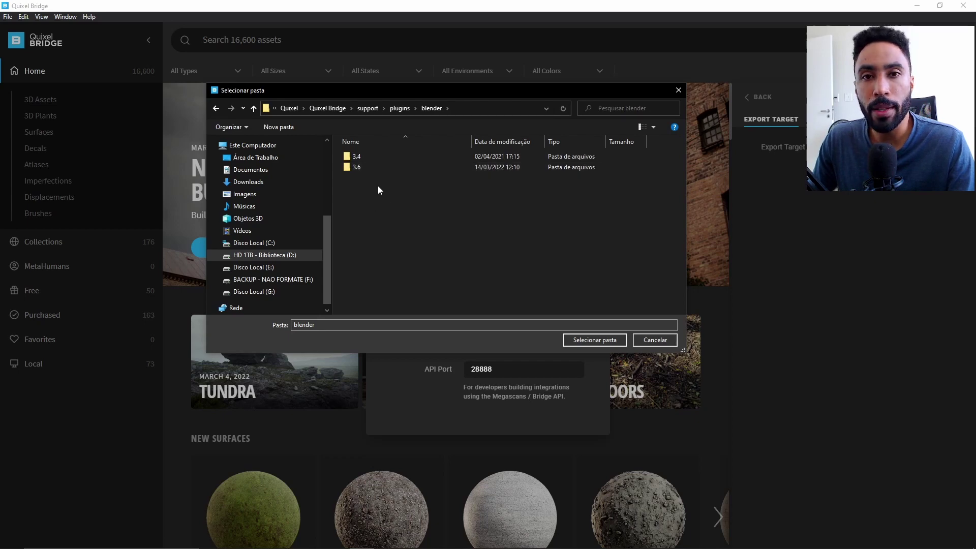
left_click(362, 171)
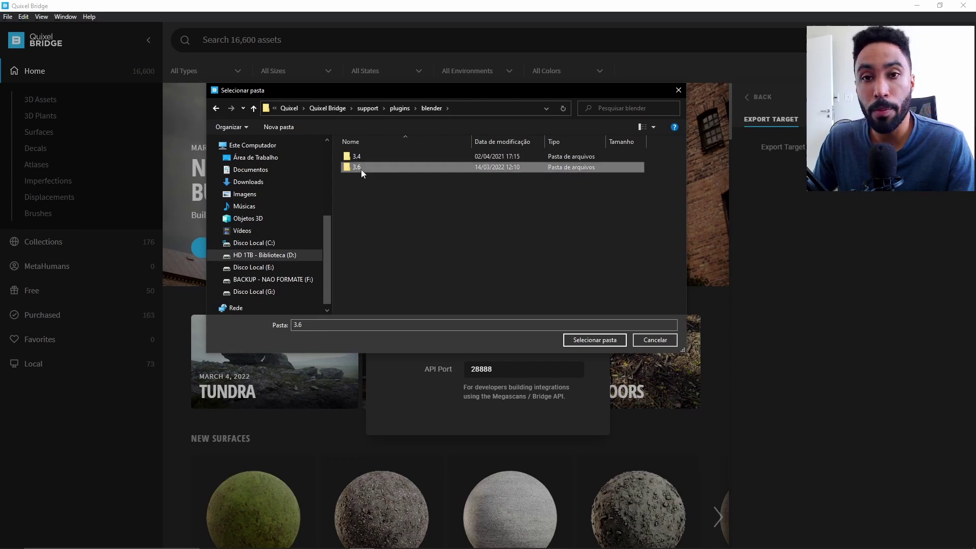
double_click(361, 169)
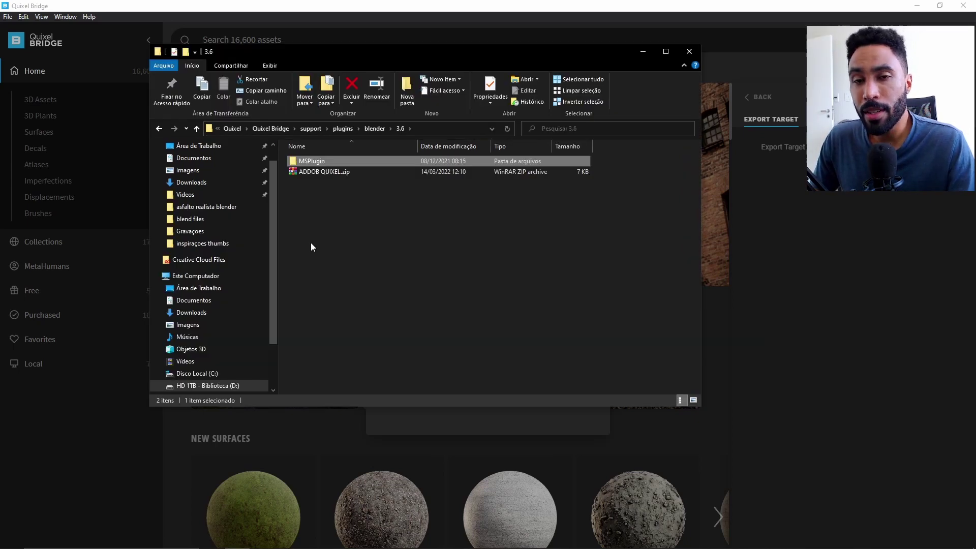
double_click(311, 161)
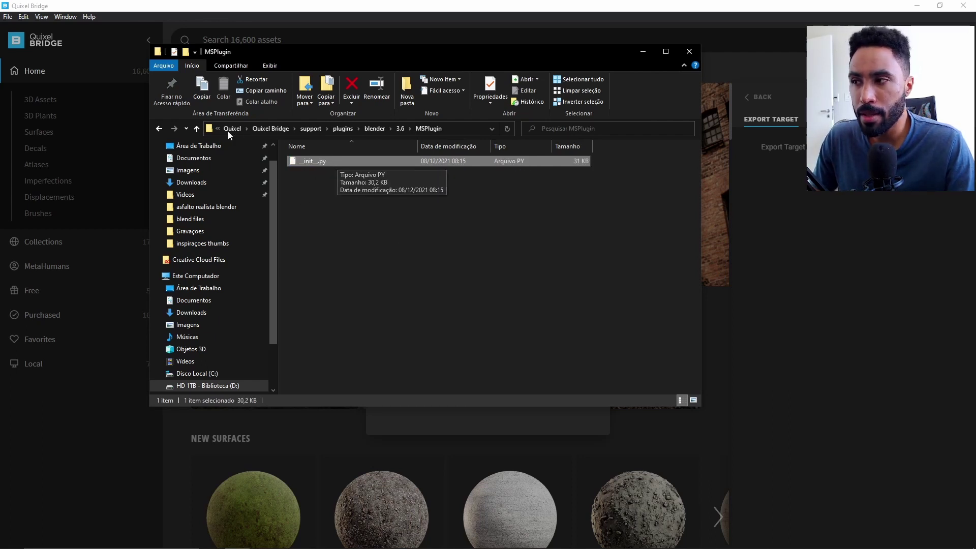
left_click(197, 130)
- Prepare a ZIP-format archive of the MSPlugin folder named Addon Quixel.zip
right_click(325, 158)
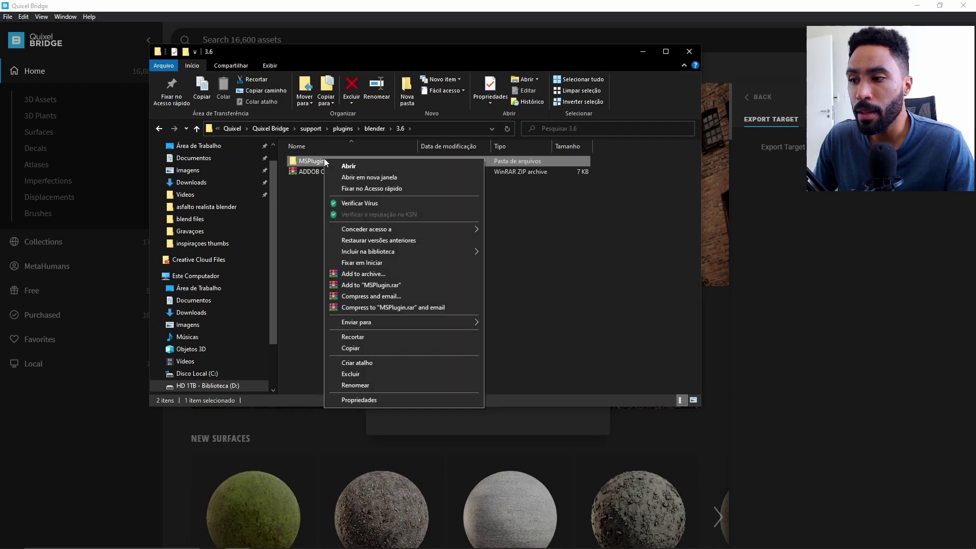
left_click(381, 275)
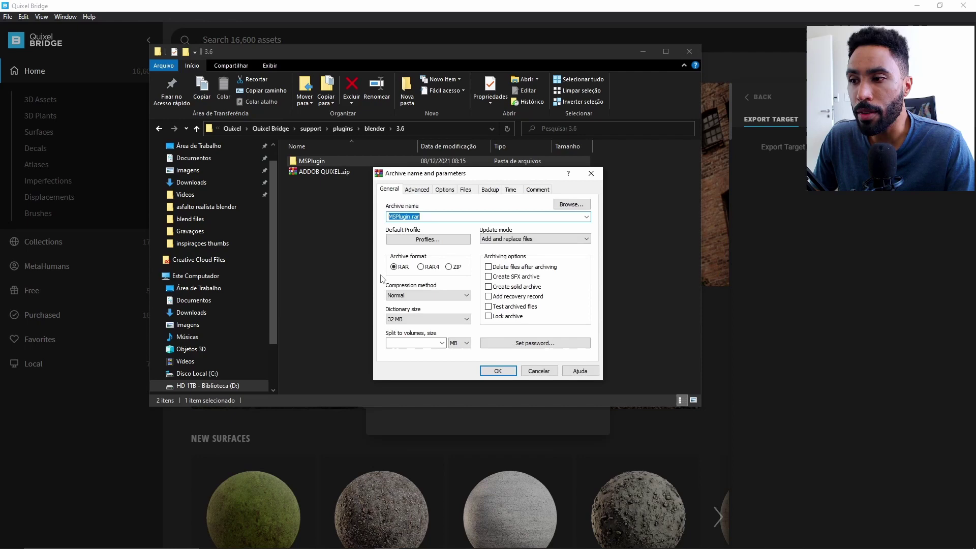
type("Addo")
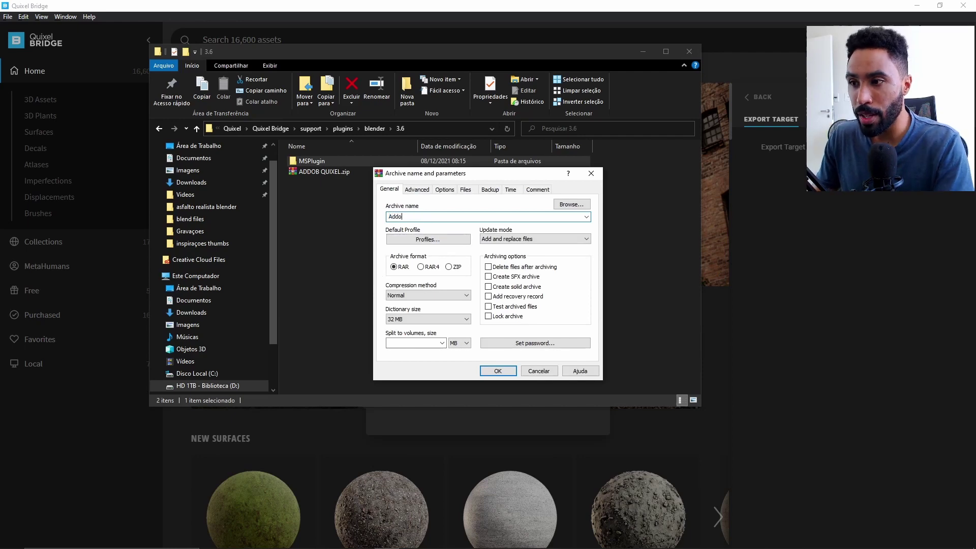
type("n Quixel")
left_click(449, 266)
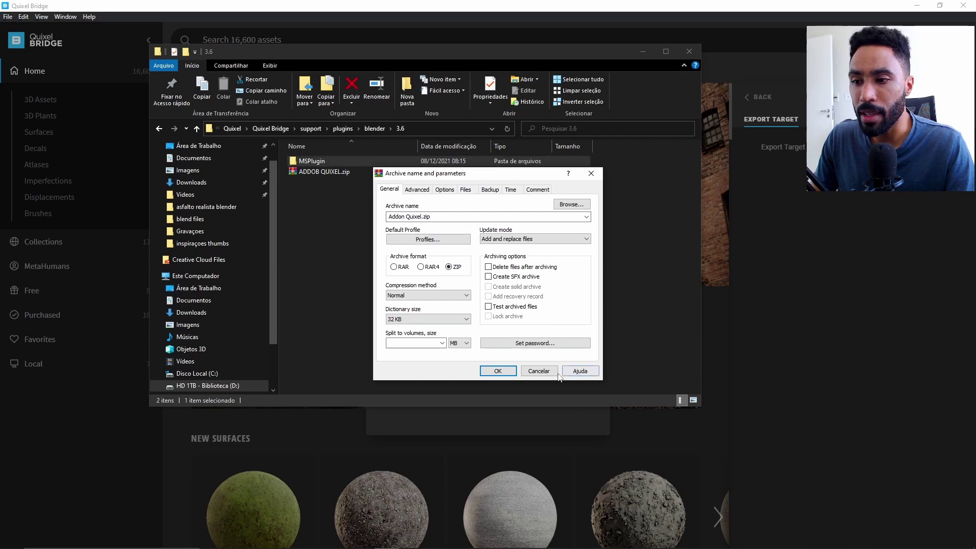
- Inspect the contents of the existing ADDOB QUIXEL.zip archive, dismissing the licence notice, and close it
double_click(325, 175)
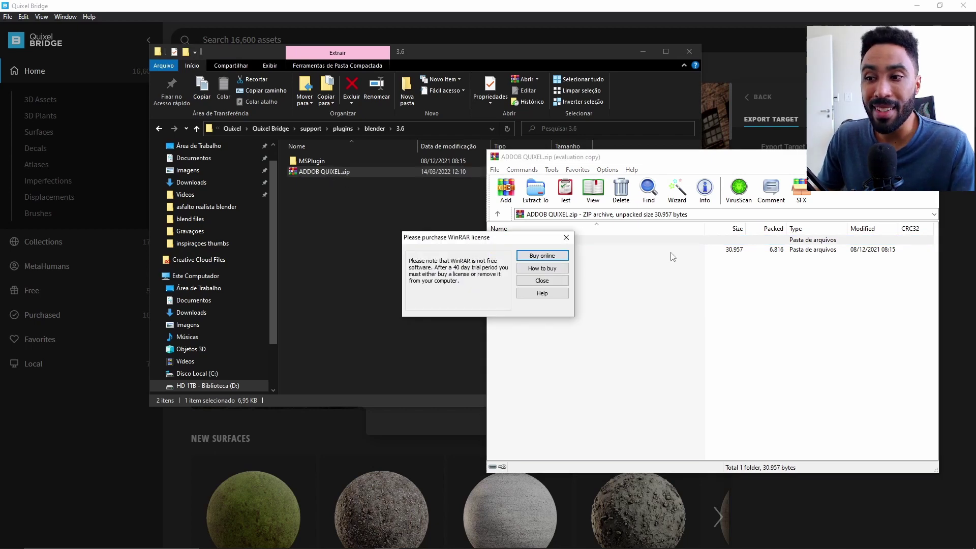
left_click(566, 237)
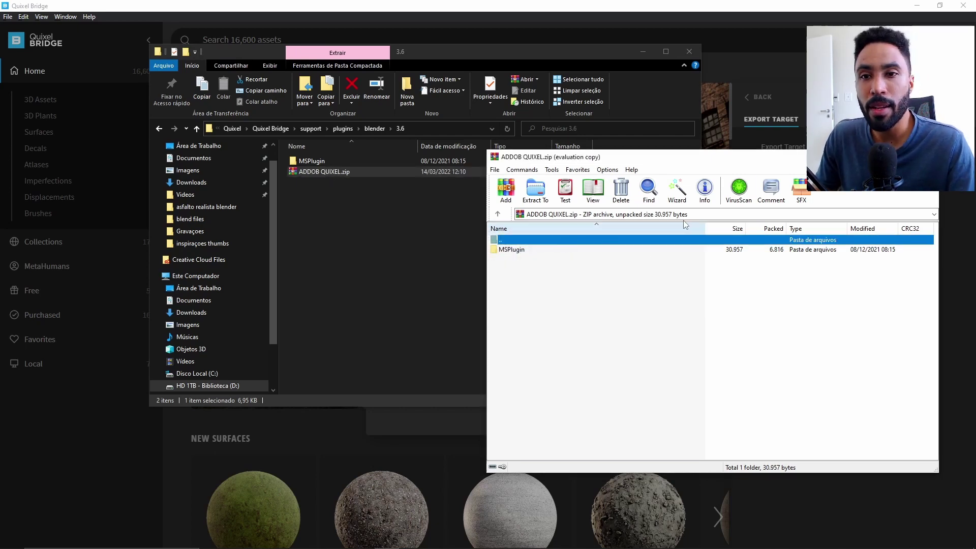
left_click(928, 157)
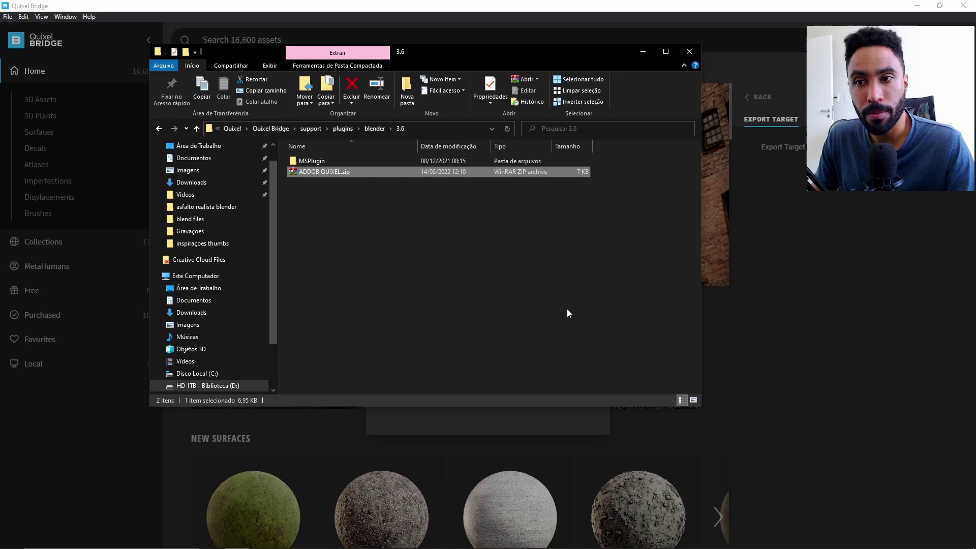
left_click(538, 311)
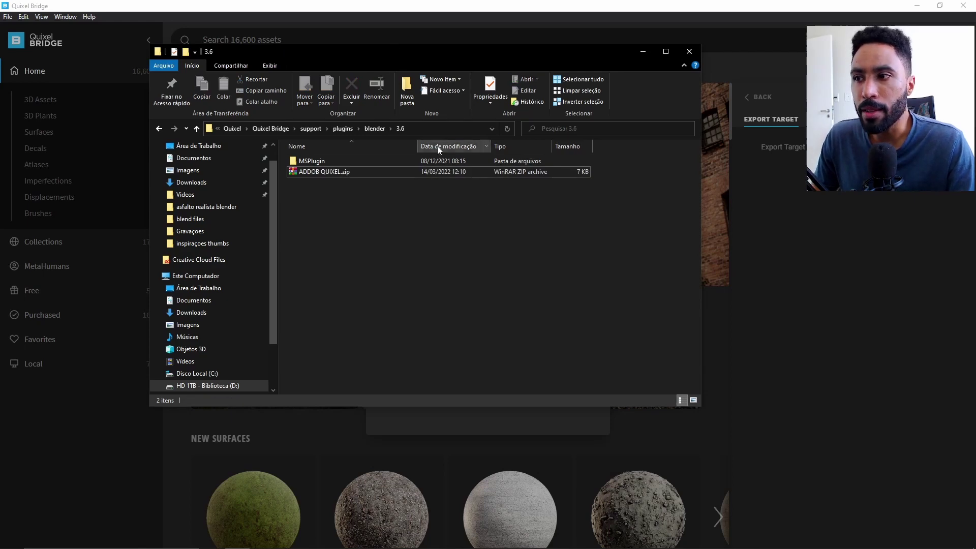
- Select the full path of the 3.6 plugin folder, switch to Blender and open its add-on preferences
left_click(430, 128)
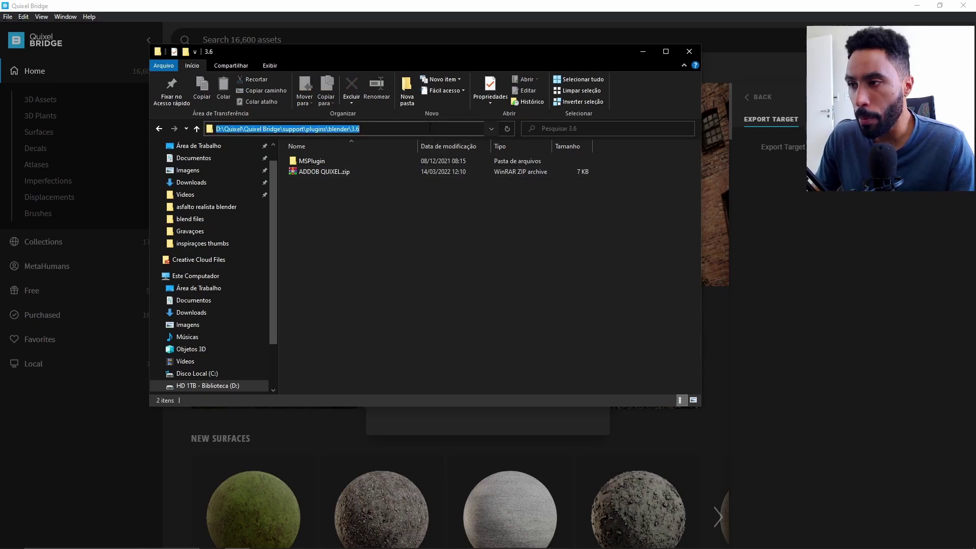
key("alt+Tab")
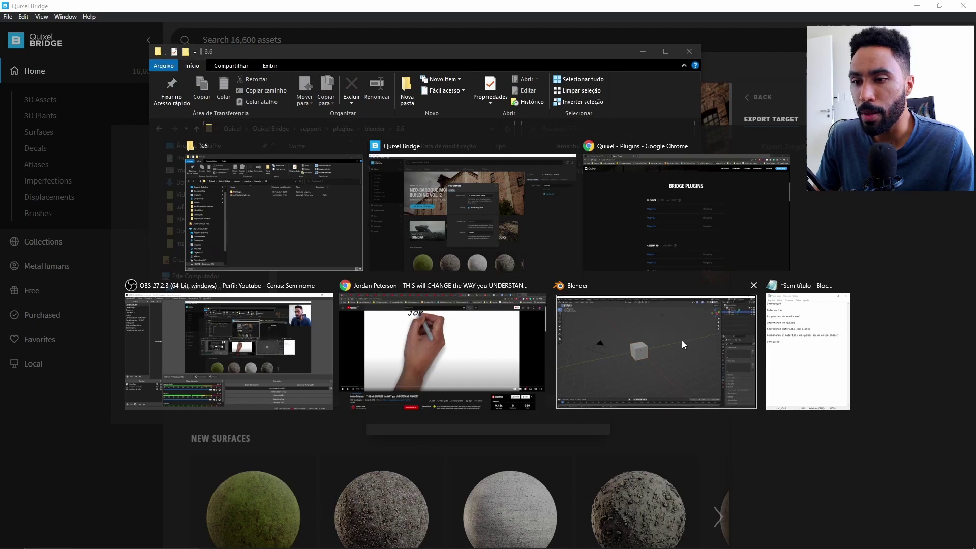
left_click(655, 346)
left_click(45, 19)
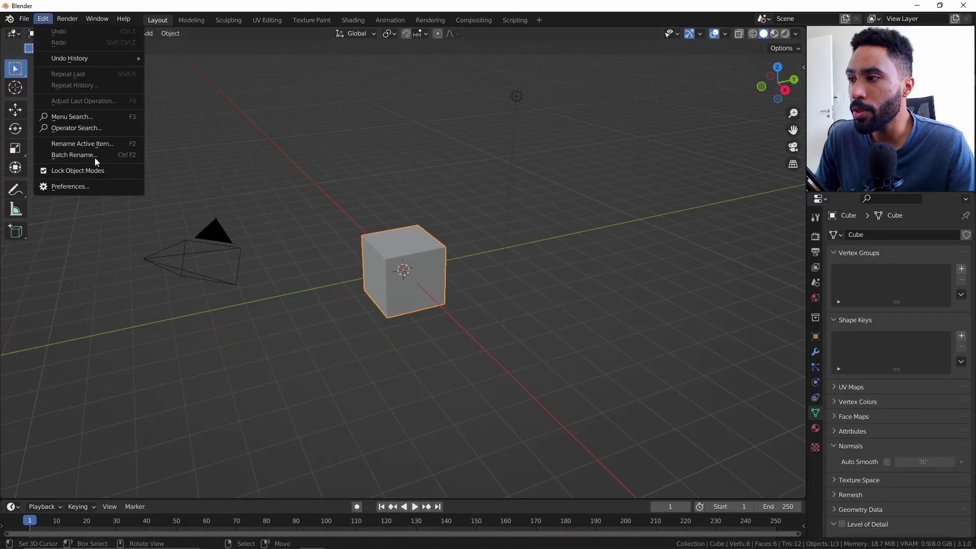
left_click(105, 188)
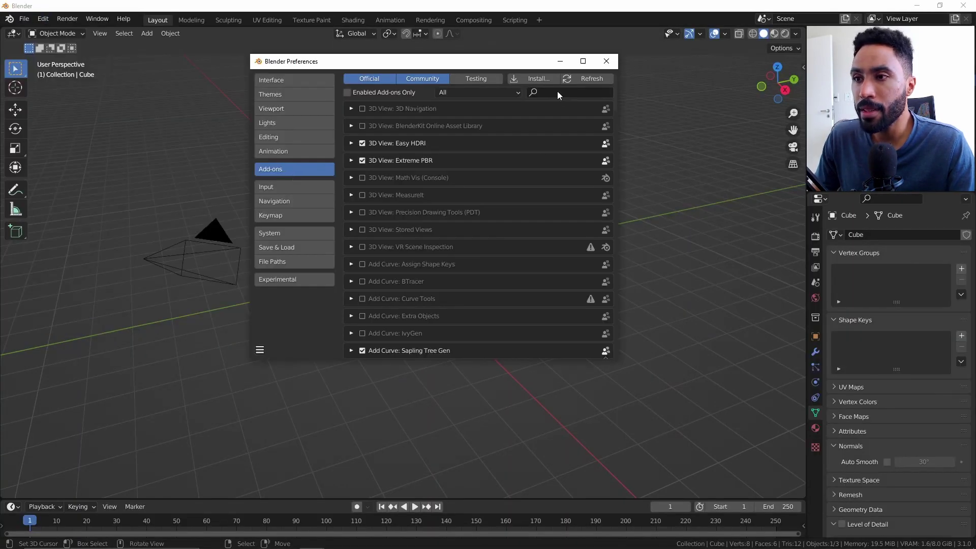
- Choose ADDOB QUIXEL.zip in the 3.6 plugin folder as the add-on to install, and close the file browser without installing it
left_click(544, 79)
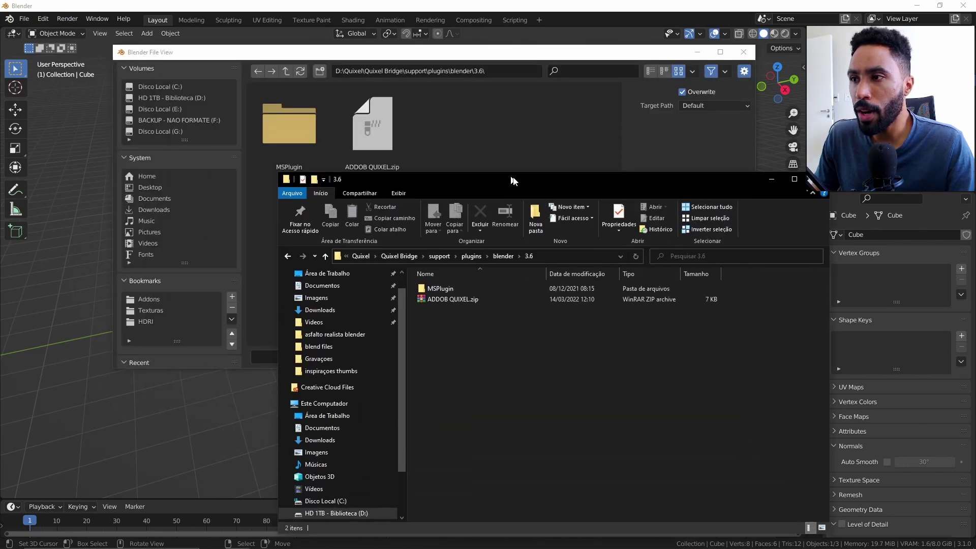
left_click_drag(510, 175, 505, 205)
left_click(563, 285)
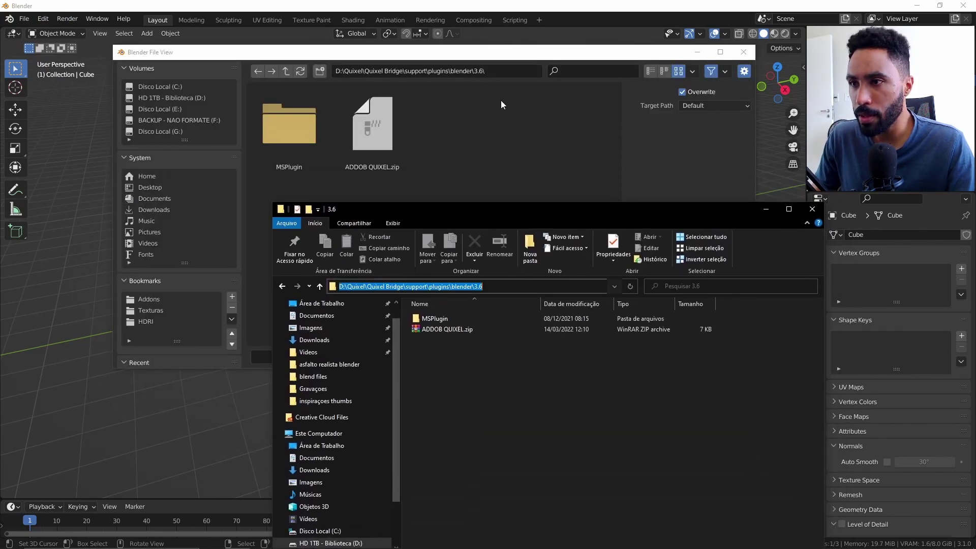
left_click(482, 70)
left_click(385, 125)
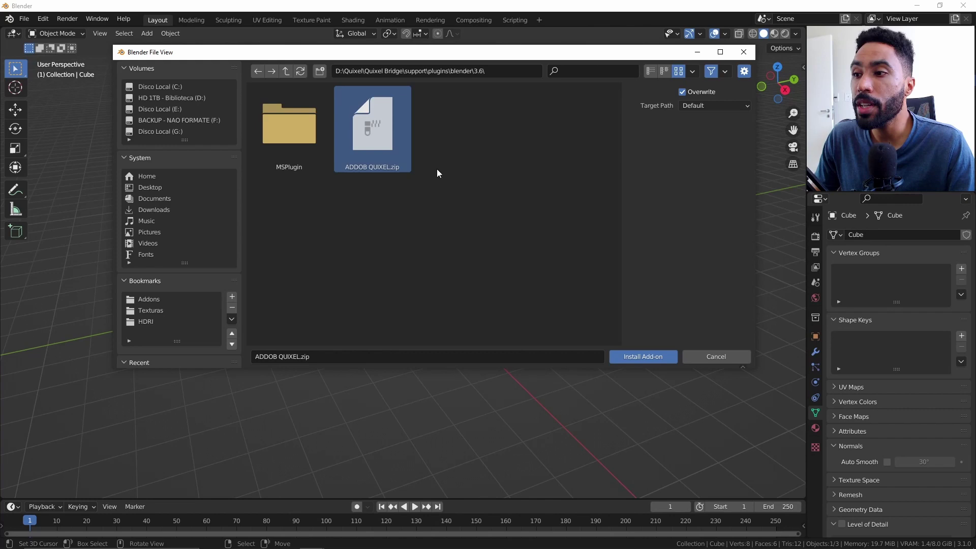
left_click(746, 53)
- Search the add-ons for "quix" and expand the details of the Megascans Plugin entry
left_click(569, 92)
type("quix")
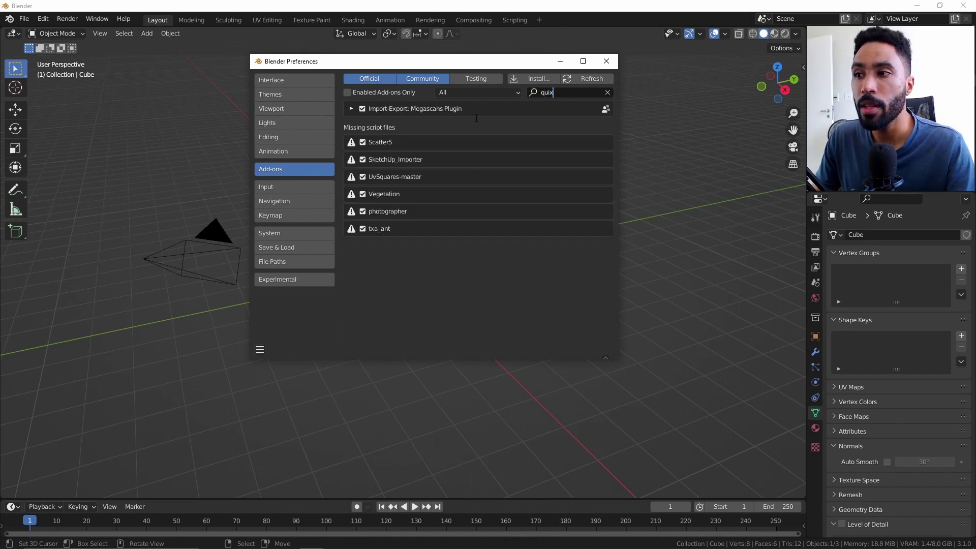
key("Return")
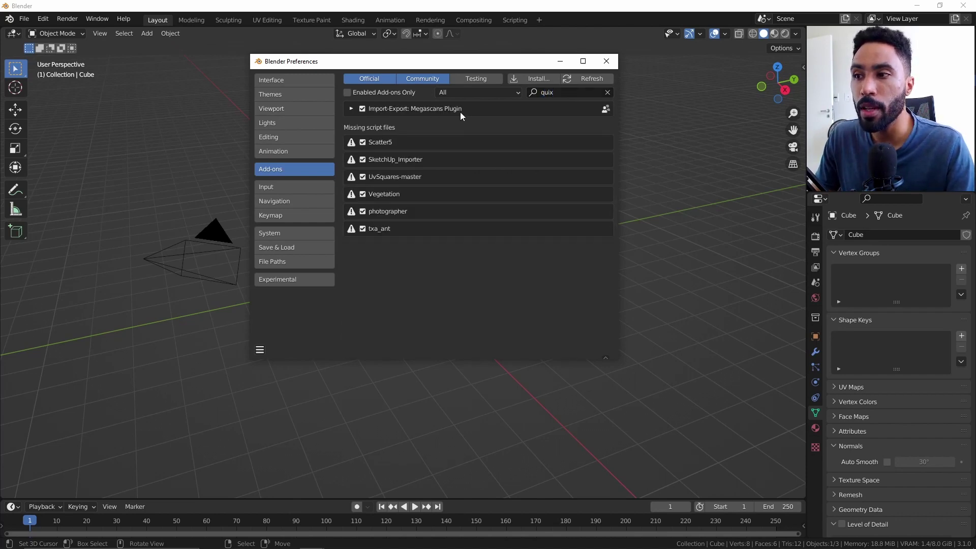
left_click(351, 108)
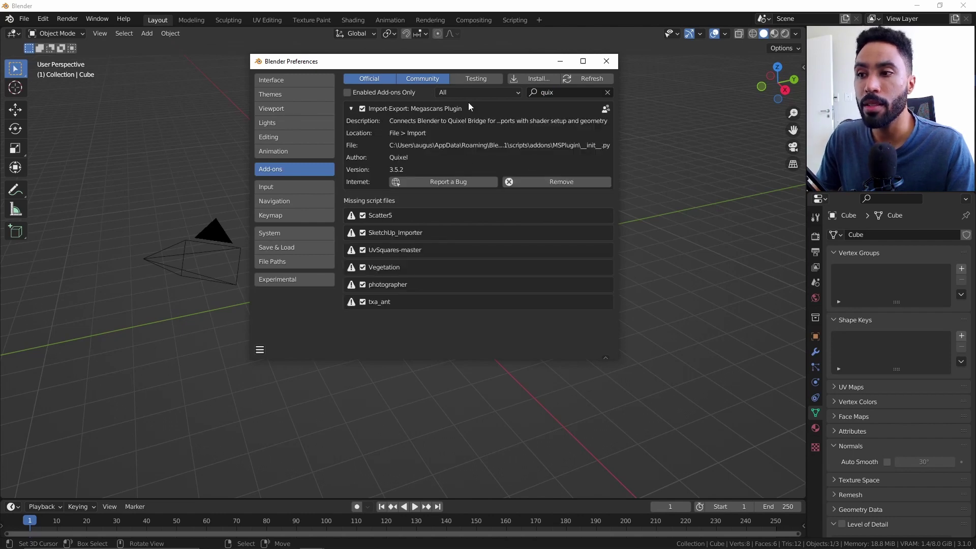
- Close the preferences and delete all default objects from the scene
left_click(606, 61)
key("a")
key("x")
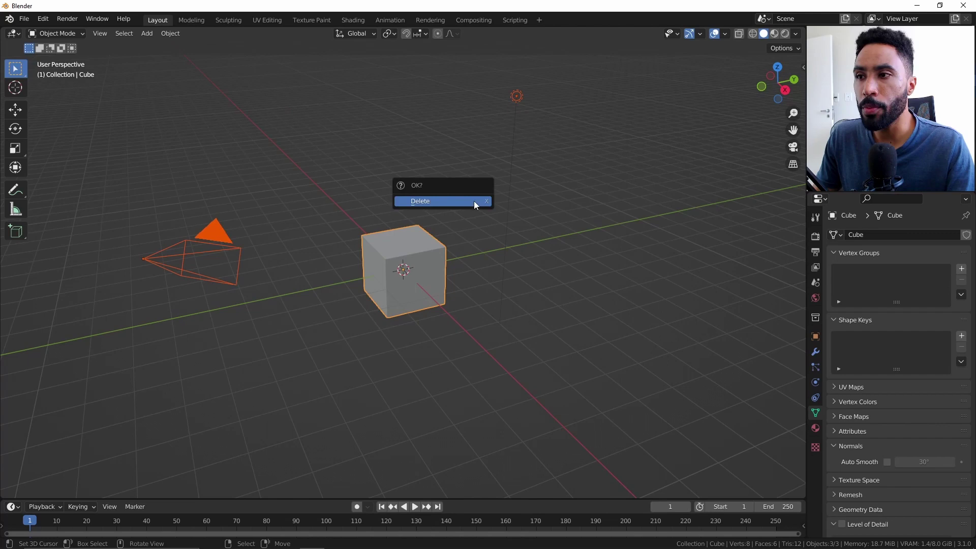
left_click(474, 200)
- Run the Megascans: Import Alembic Files import command in the empty scene
left_click(24, 18)
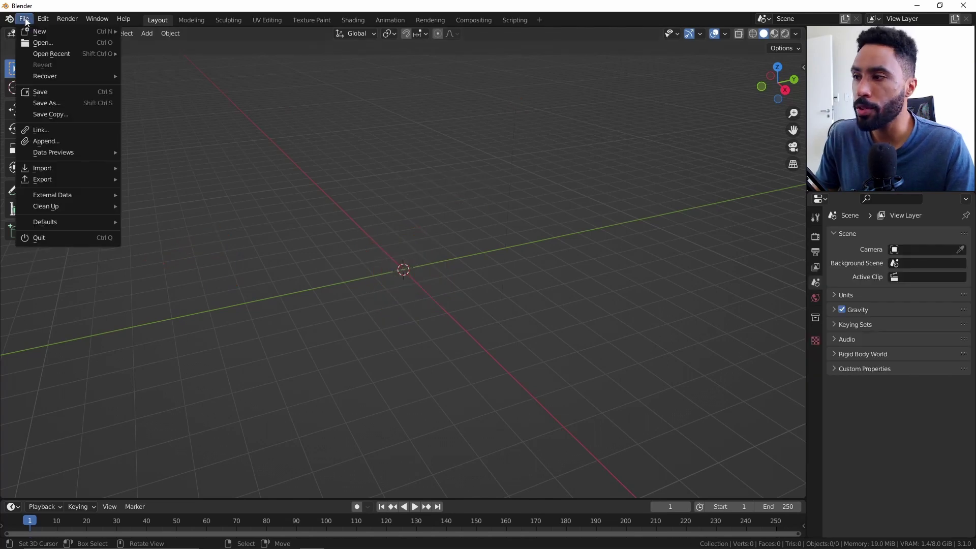
mouse_move(82, 166)
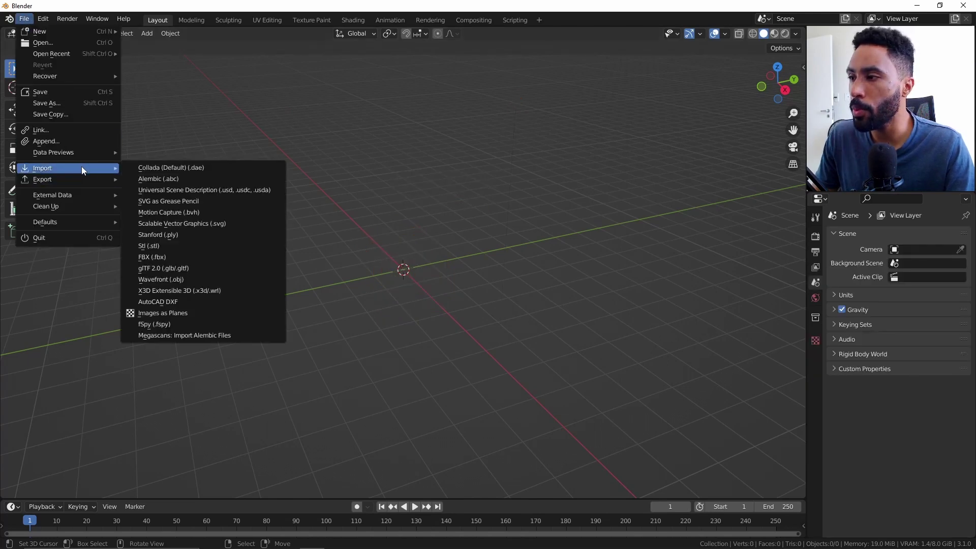
left_click(224, 337)
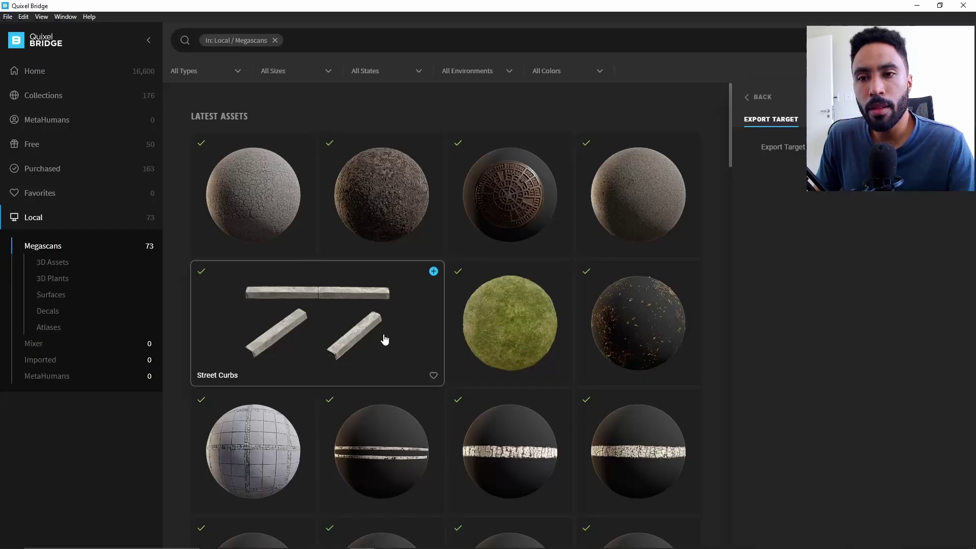
- In Quixel Bridge, select the local Street Curbs asset, leave its export target settings and export it at 2K Resolution
left_click(385, 339)
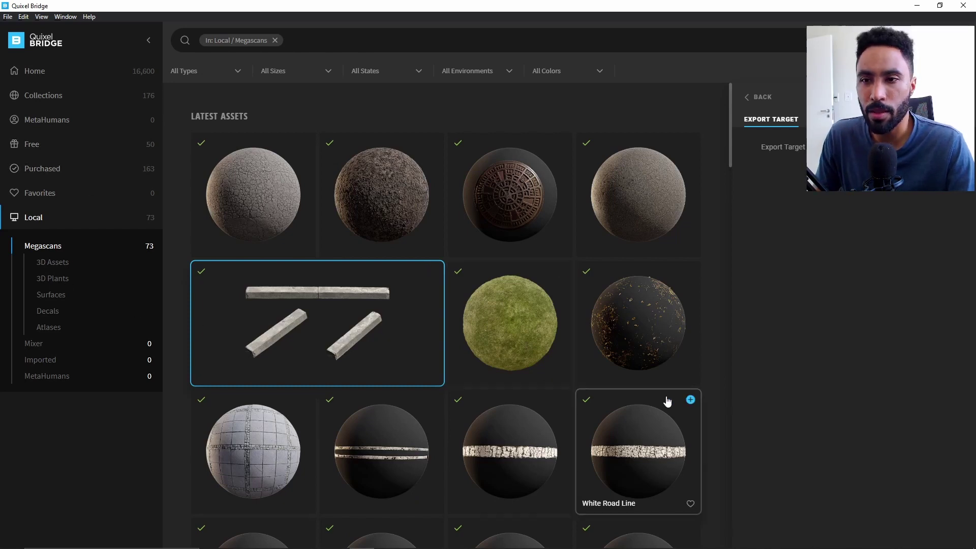
left_click(769, 102)
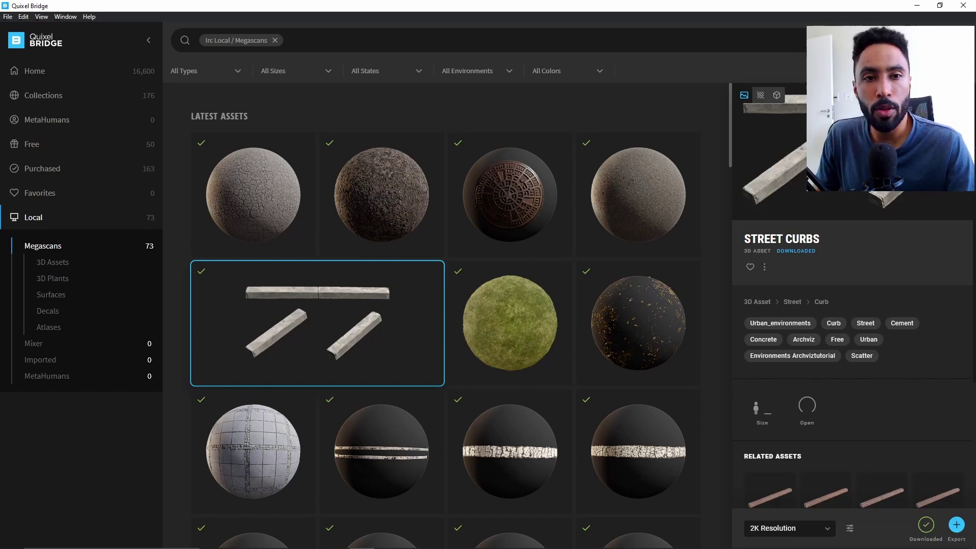
left_click(956, 524)
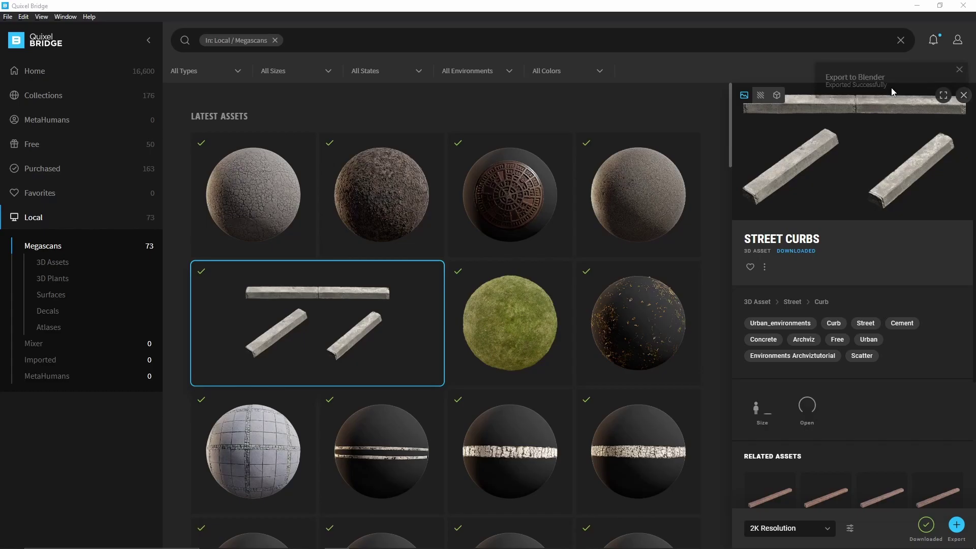
- Switch to Blender, clear the parent of the imported street curb meshes and delete the leftover arrows empty
key("alt+Tab")
left_click(649, 215)
scroll(648, 215, "up", 5)
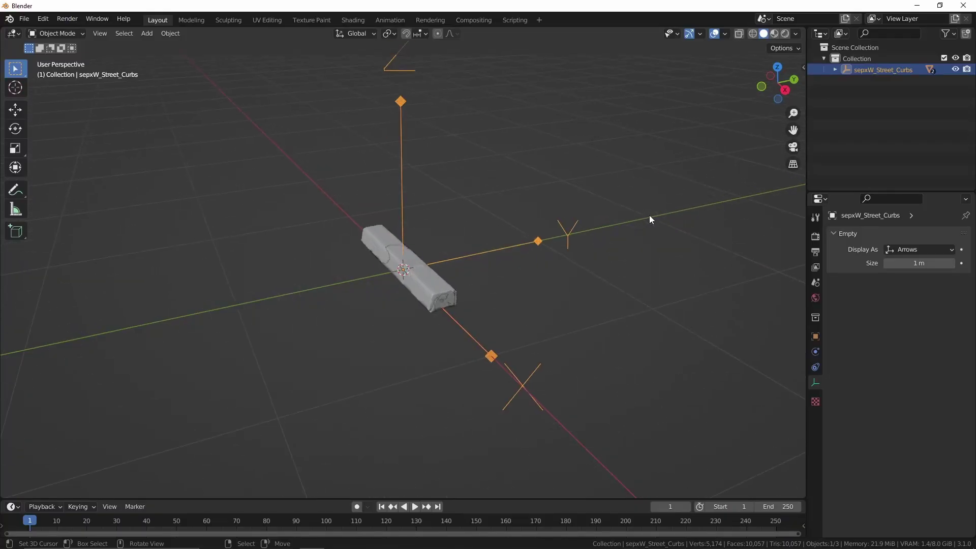
middle_click_drag(648, 215, 473, 267)
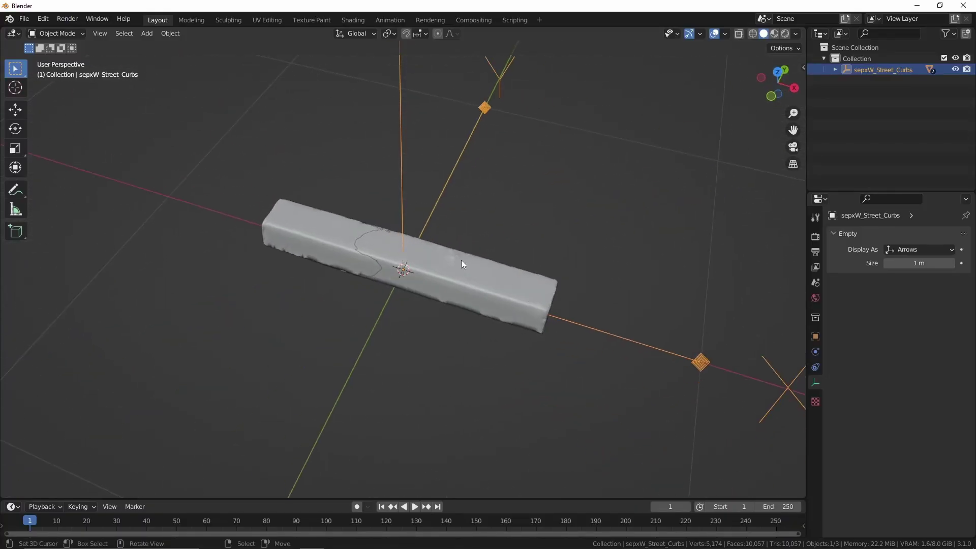
key("a")
key("alt+p")
left_click(449, 273)
scroll(449, 273, "down", 2)
left_click(440, 194)
key("Delete")
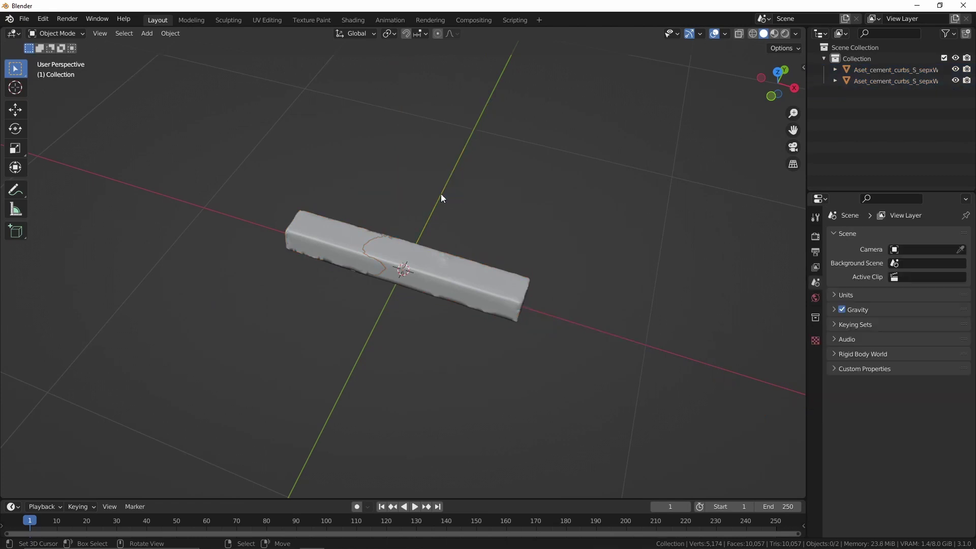
- Move one of the two overlapping curbs along the X axis until it lies end to end beyond the other
left_click(436, 270)
key("g")
key("x")
left_click(694, 359)
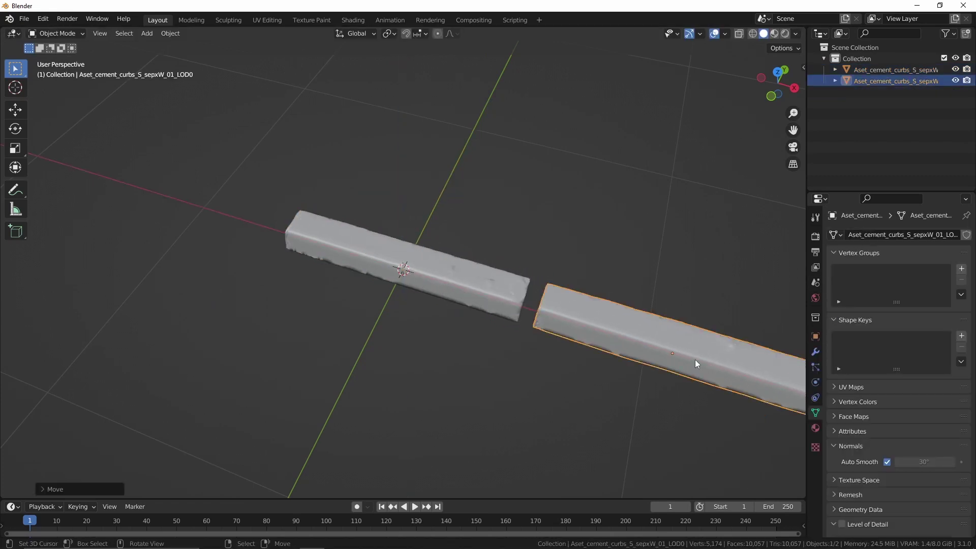
left_click(482, 284)
key("g")
key("Escape")
left_click(720, 351)
scroll(720, 352, "down", 4)
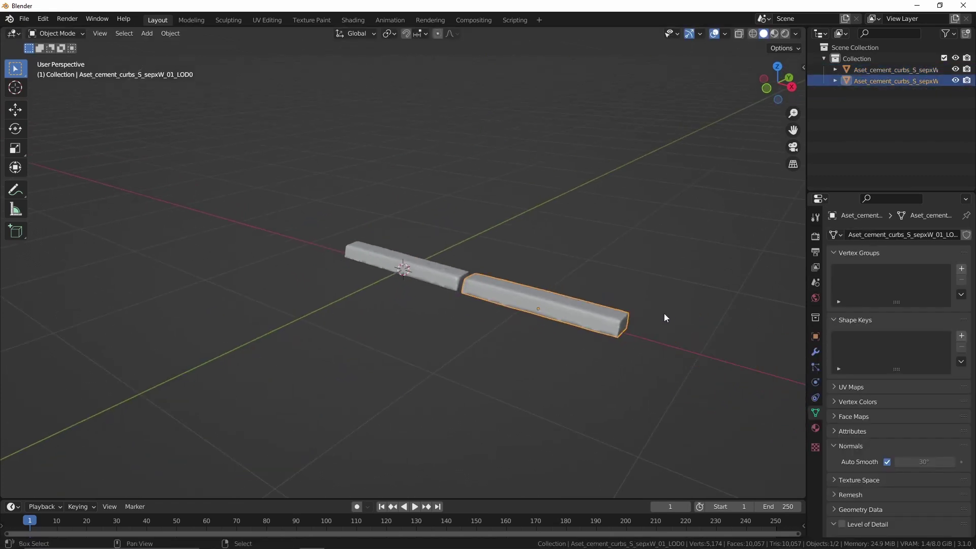
middle_click_drag(664, 318, 636, 305)
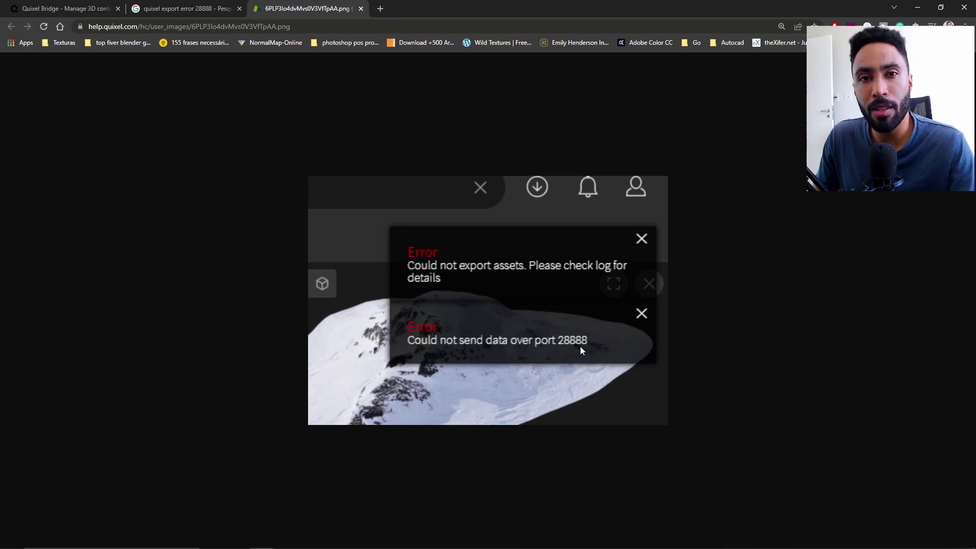
- Switch to Quixel Bridge, check the API Port setting in its preferences and close them
key("super+Tab")
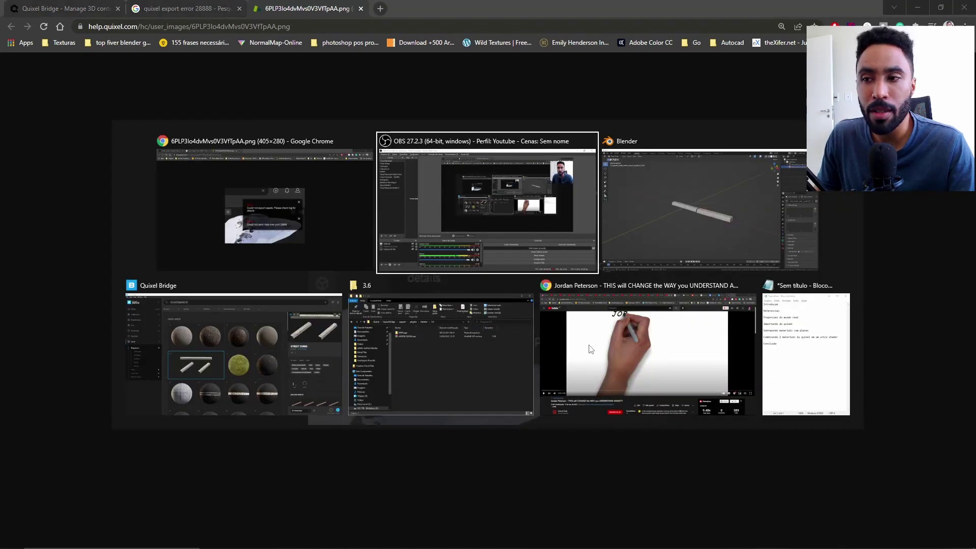
left_click(303, 346)
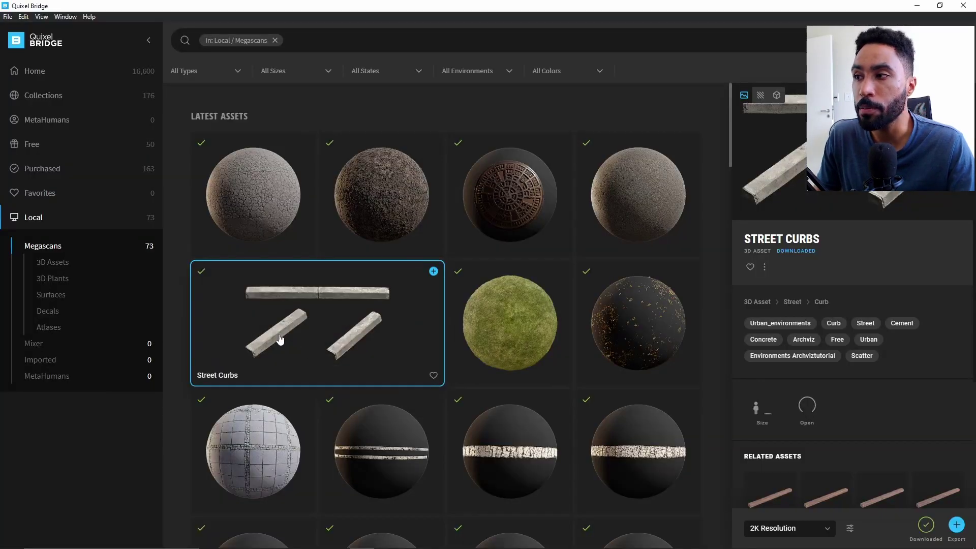
left_click(23, 18)
left_click(39, 30)
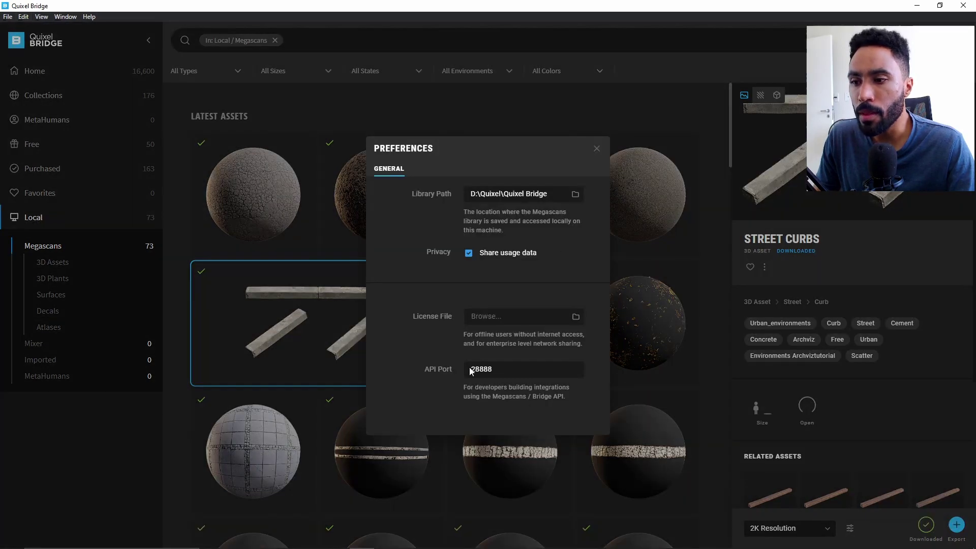
left_click(497, 377)
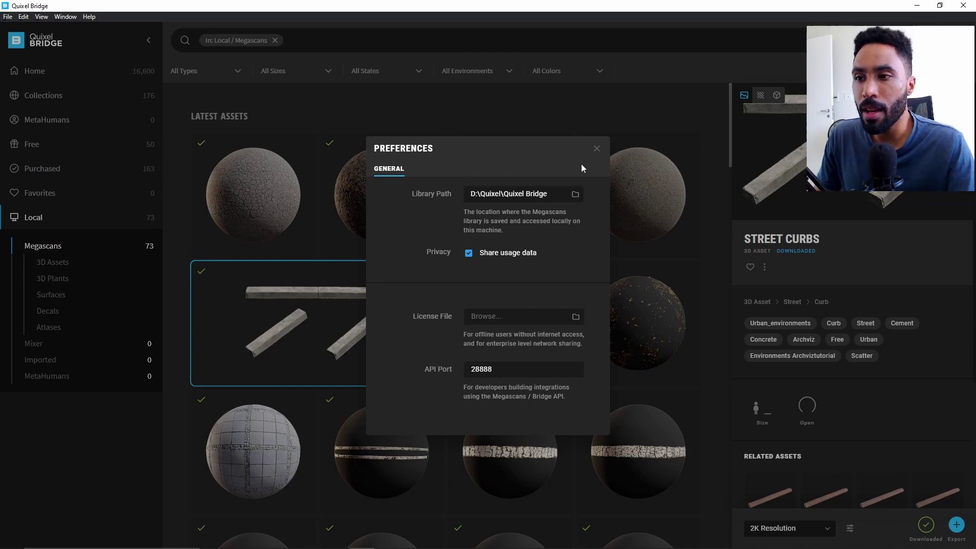
left_click(596, 149)
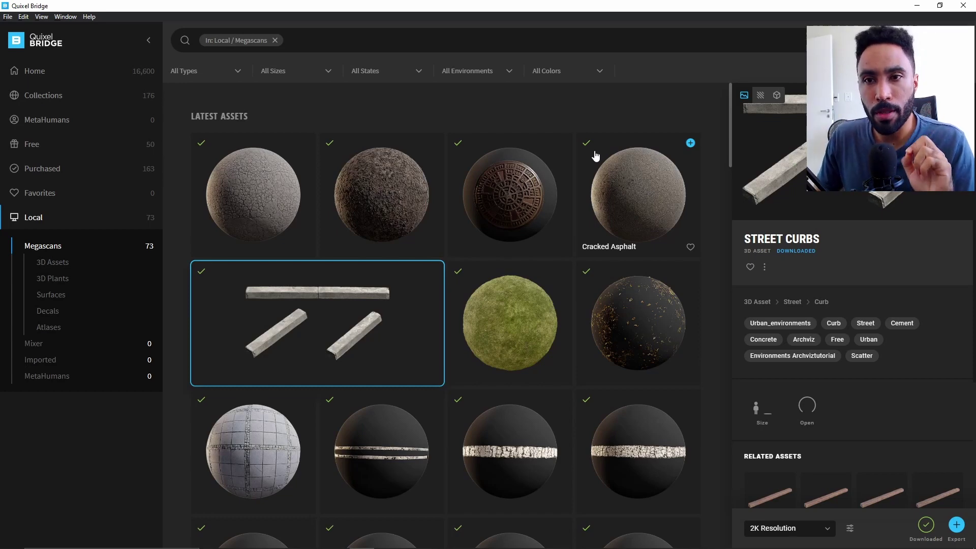
- Switch back to Blender and display the curbs in Rendered viewport shading
key("alt+Tab")
left_click(292, 309)
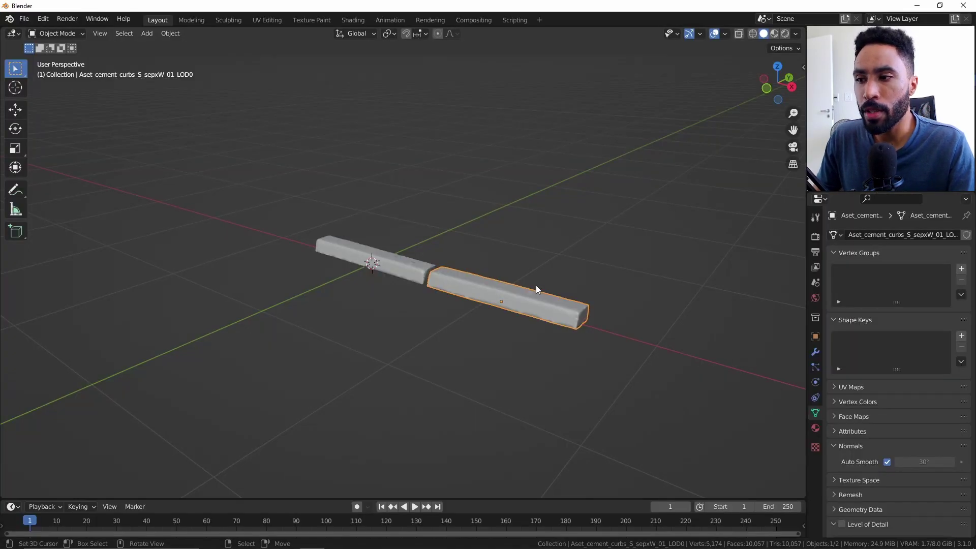
scroll(535, 285, "up", 5)
mouse_move(535, 285)
middle_mouse_down()
mouse_move(554, 313)
mouse_move(504, 303)
middle_mouse_up()
key("z")
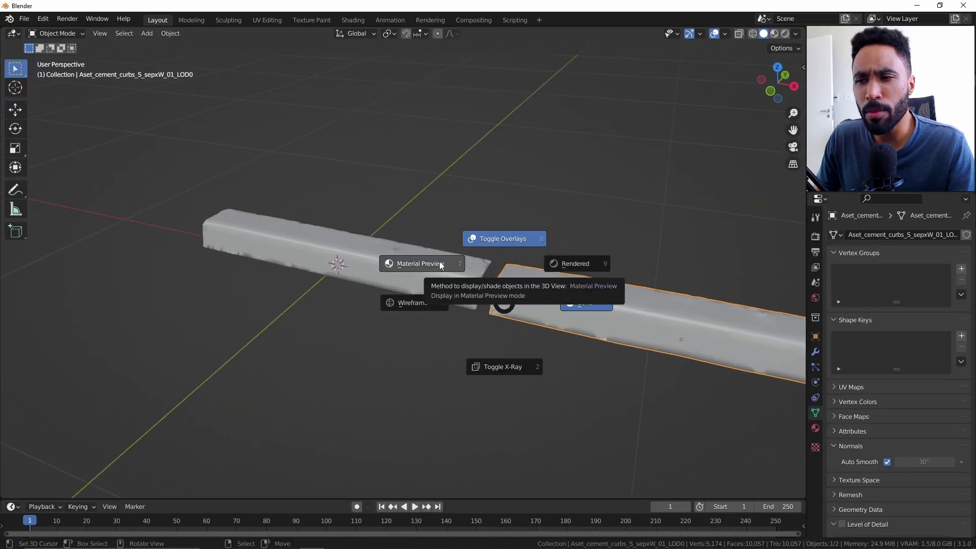
left_click(577, 262)
- Add a mesh plane and scale it up into a large ground surface beneath the curbs
key("shift+a")
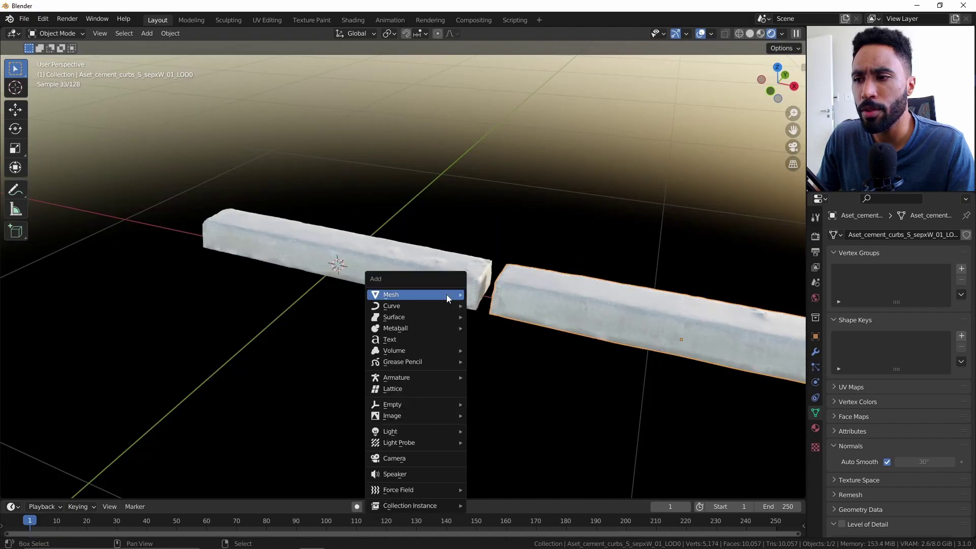
mouse_move(446, 295)
left_click(493, 292)
key("s")
left_click(29, 302)
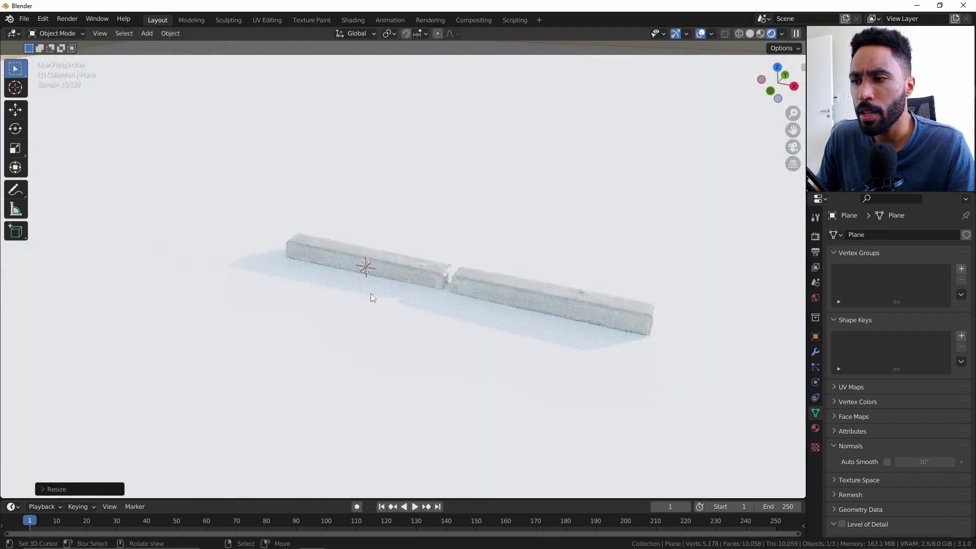
- Select the curb at the 3D cursor, split the viewport into two side-by-side areas and turn the new one into a Shader Editor
left_click(370, 264)
key("KP_Decimal")
middle_click_drag(370, 264, 504, 294)
scroll(536, 339, "up", 3)
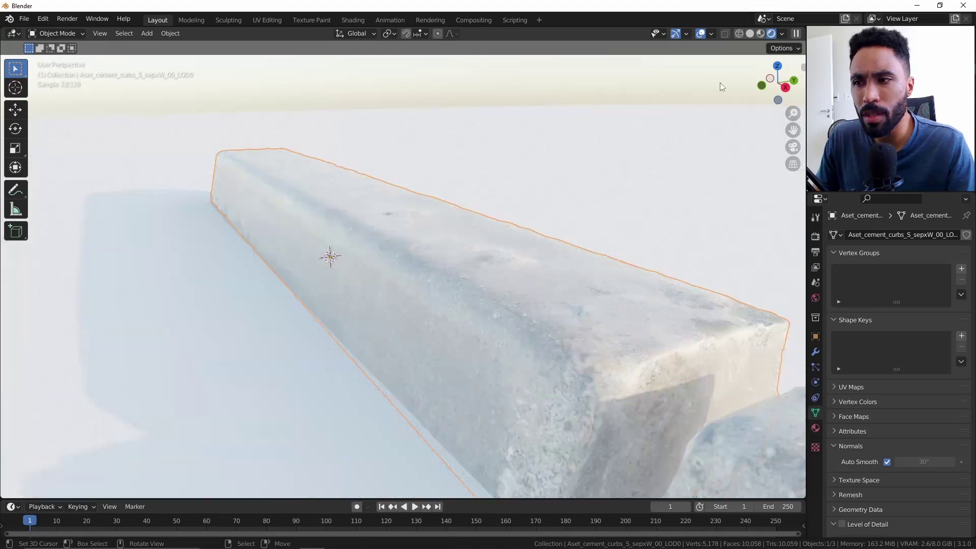
mouse_move(802, 25)
left_mouse_down()
mouse_move(783, 36)
mouse_move(181, 56)
mouse_move(355, 62)
left_mouse_up()
left_click(368, 34)
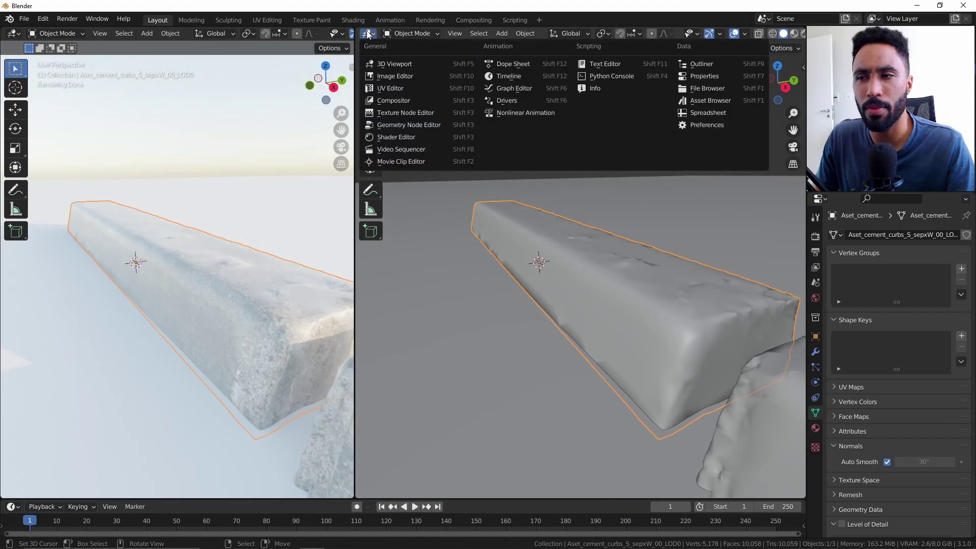
left_click(396, 137)
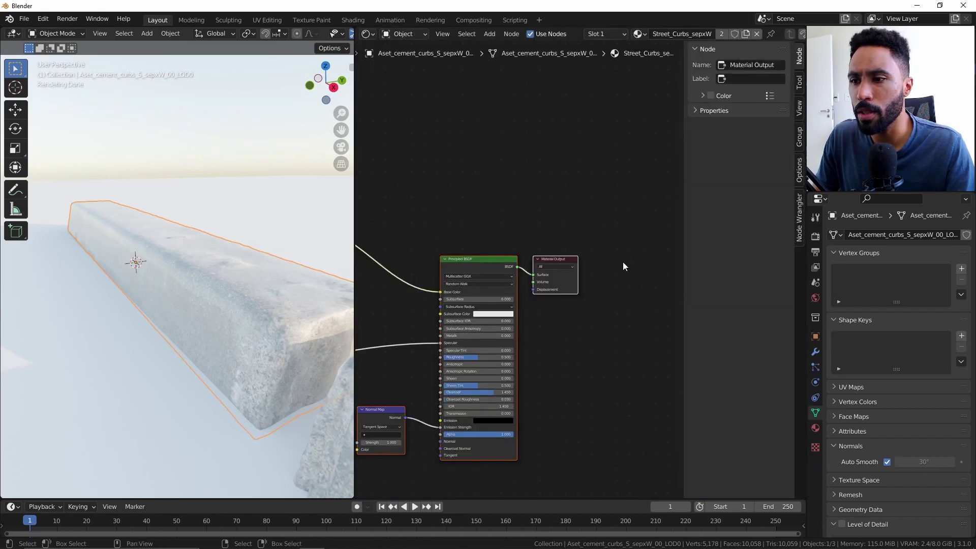
- Examine how the image textures and the Normal Map node connect to the curb material's Principled BSDF, and hide the node editor's sidebar
scroll(625, 265, "down", 2)
mouse_move(486, 250)
middle_mouse_down()
mouse_move(499, 226)
mouse_move(502, 244)
middle_mouse_up()
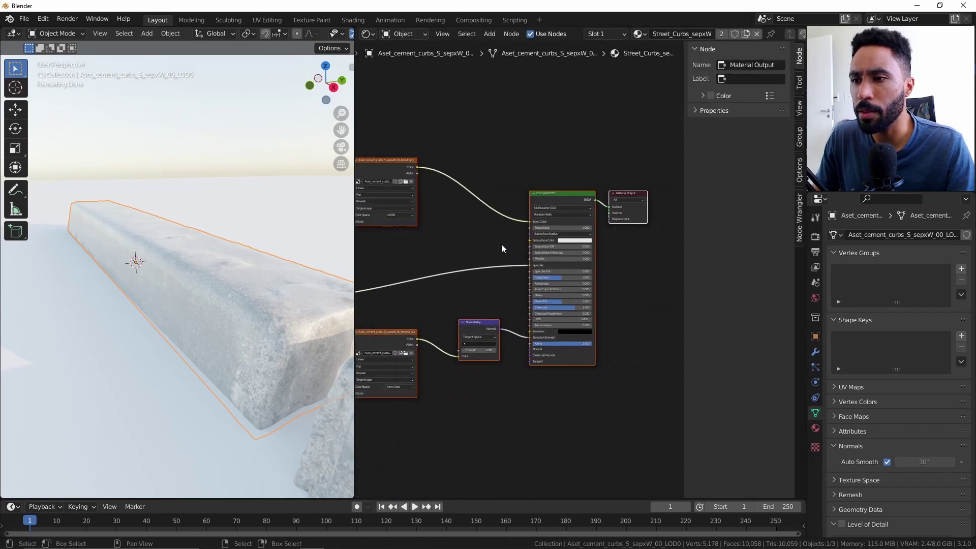
scroll(501, 244, "down", 1)
left_click_drag(451, 272, 546, 238)
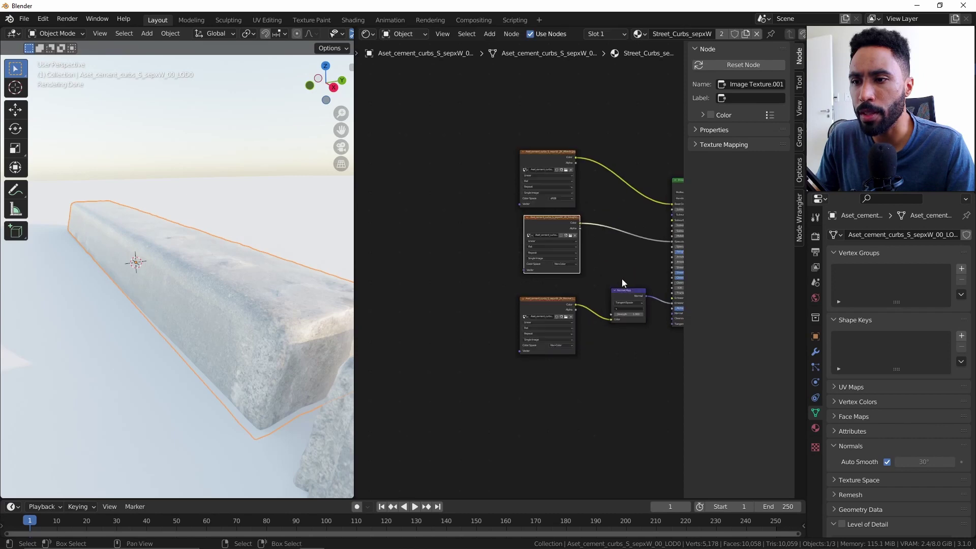
scroll(494, 276, "up", 5)
scroll(493, 276, "up", 3)
middle_click_drag(553, 276, 496, 307)
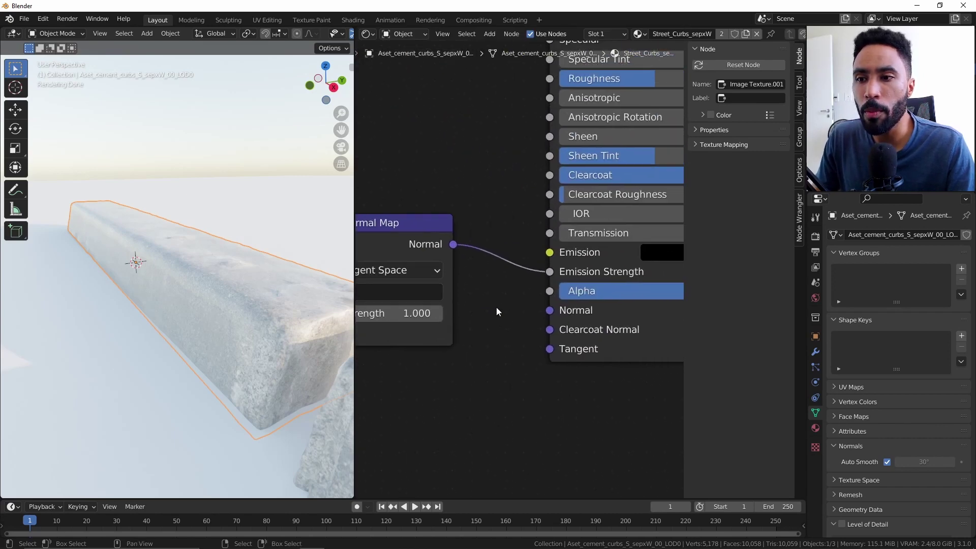
key("n")
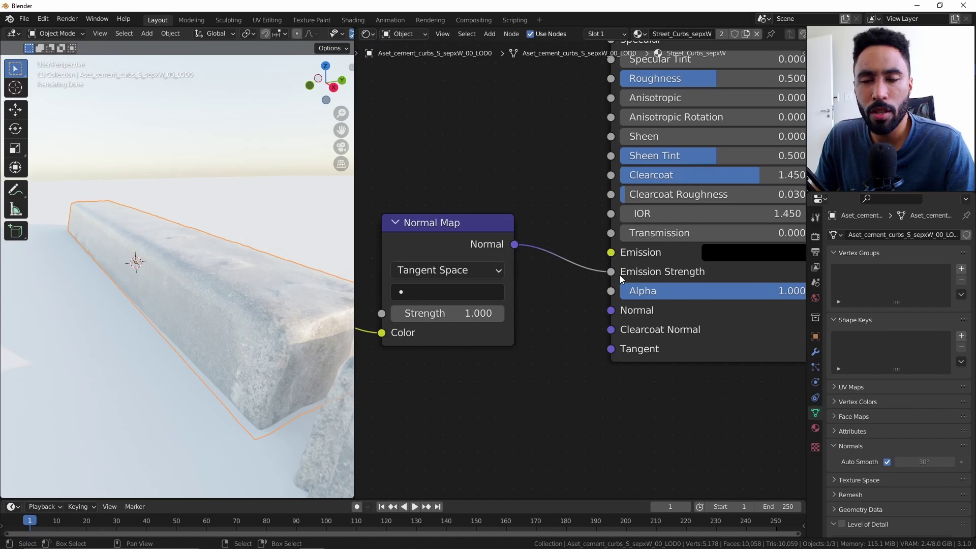
- Move the curb material's Normal Map link from Emission Strength to Normal and the roughness texture's link from Specular to Roughness
left_click_drag(610, 272, 610, 310)
scroll(603, 304, "down", 3)
scroll(596, 297, "up", 2)
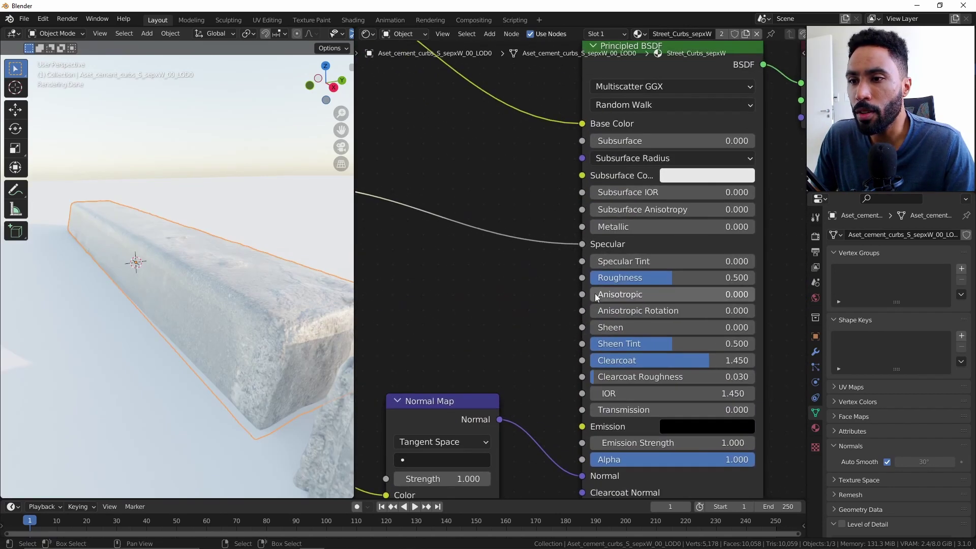
scroll(597, 297, "up", 1)
left_click_drag(582, 237, 584, 283)
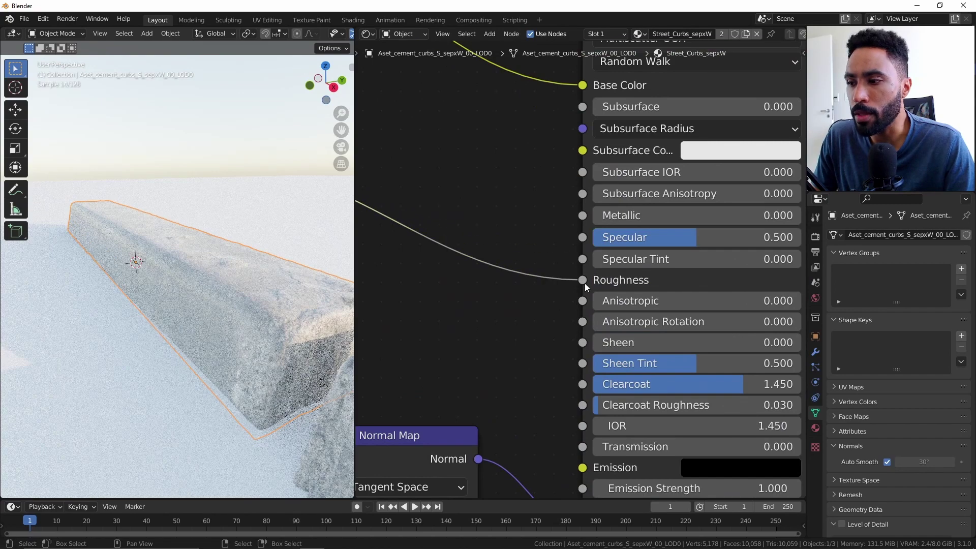
scroll(578, 285, "down", 3)
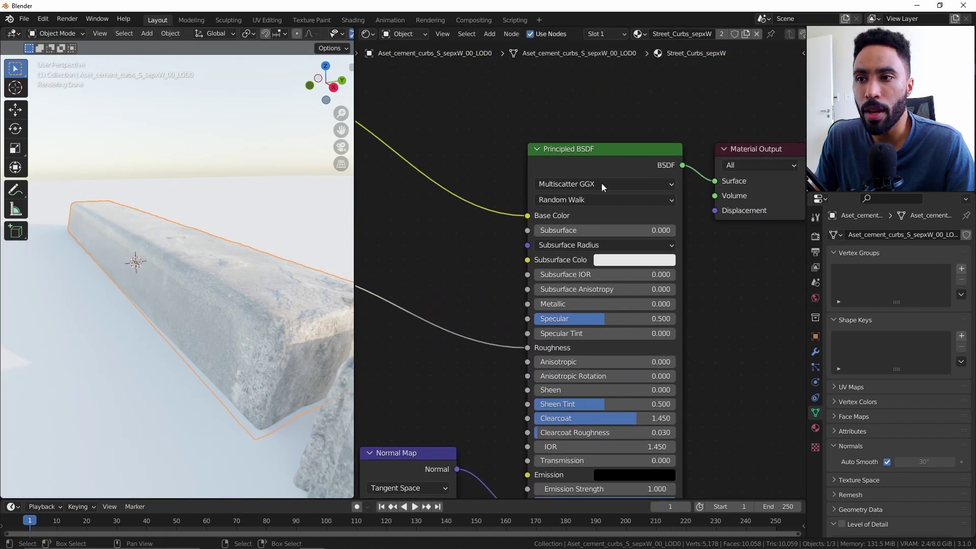
- Reset the curb material's Principled BSDF node to its default values and inspect the rendered curb up close
left_click(618, 152)
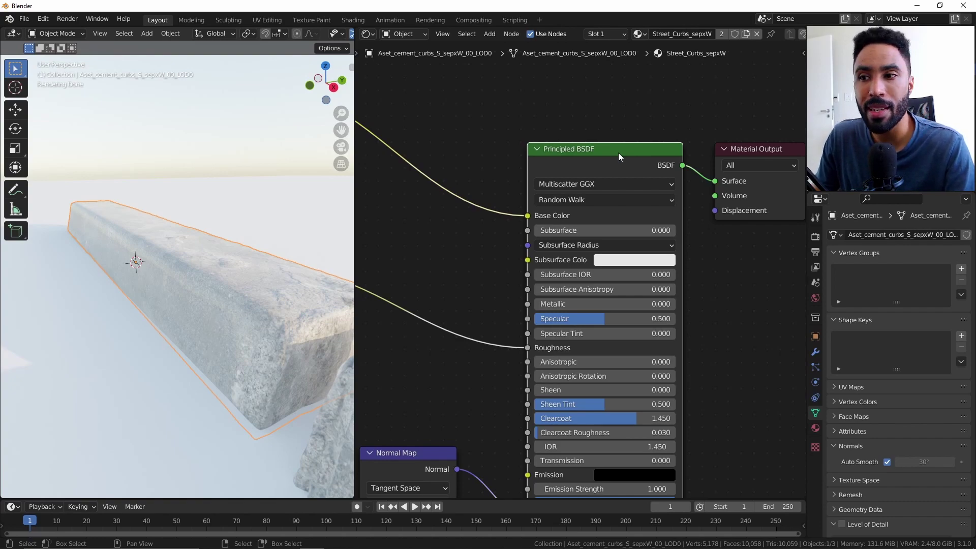
key("BackSpace")
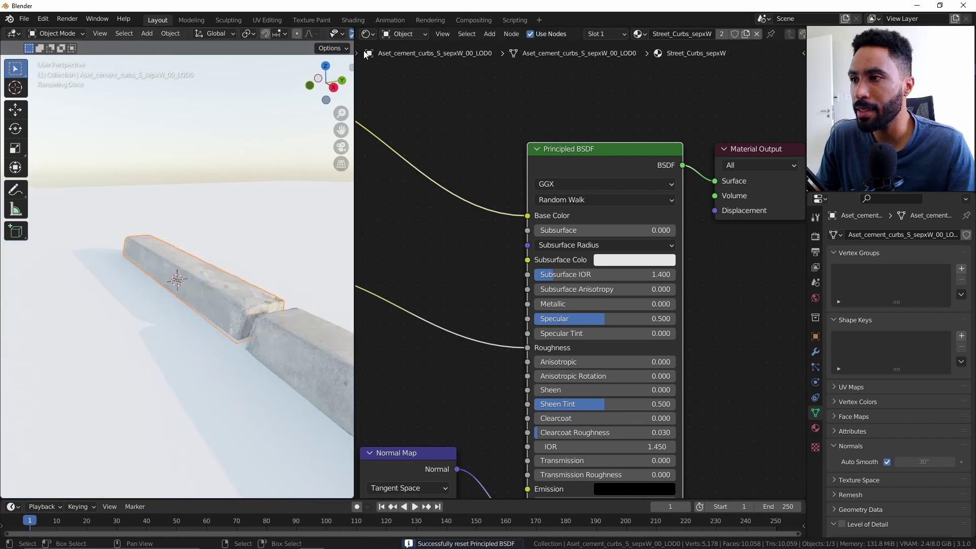
scroll(322, 33, "down", 5)
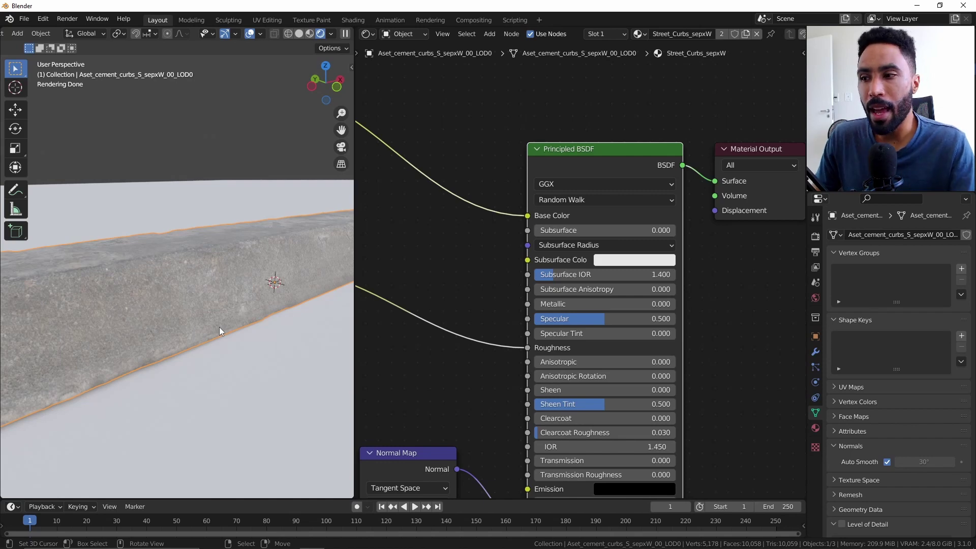
- Align the curb material's roughness and normal image texture nodes in a column under the albedo texture
key("Home")
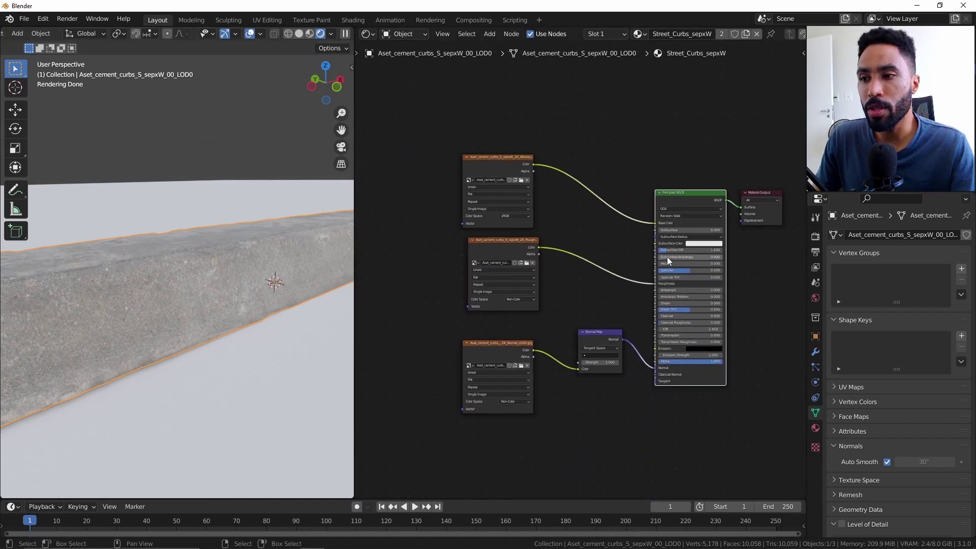
left_click_drag(505, 248, 499, 249)
left_click_drag(494, 351, 494, 331)
scroll(611, 302, "up", 2)
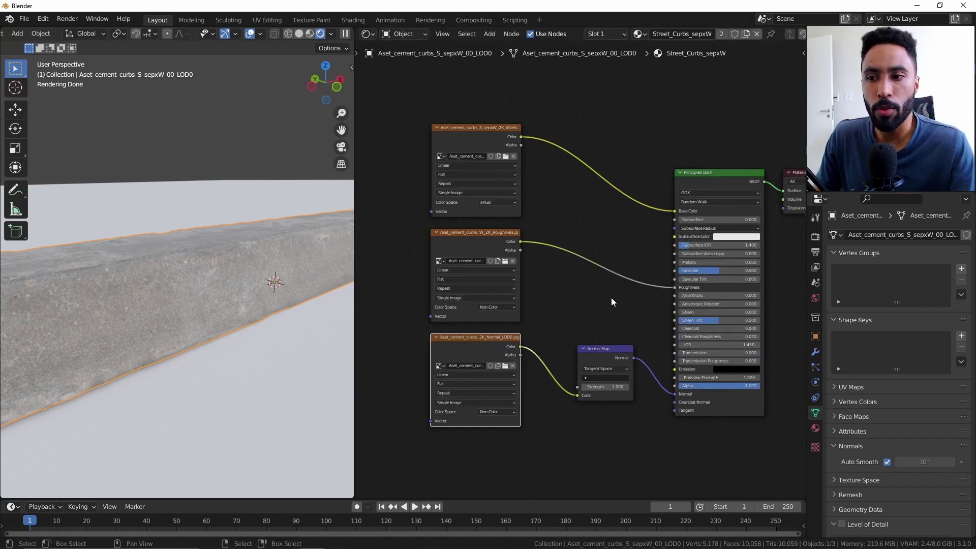
- Export the Mossy Grass surface from Quixel Bridge and return to Blender
key("alt+Tab")
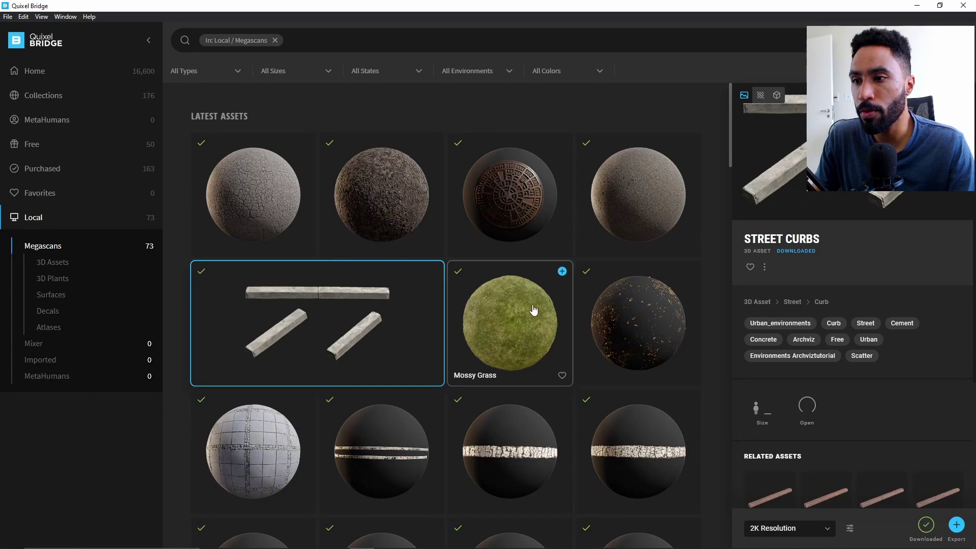
scroll(419, 314, "down", 5)
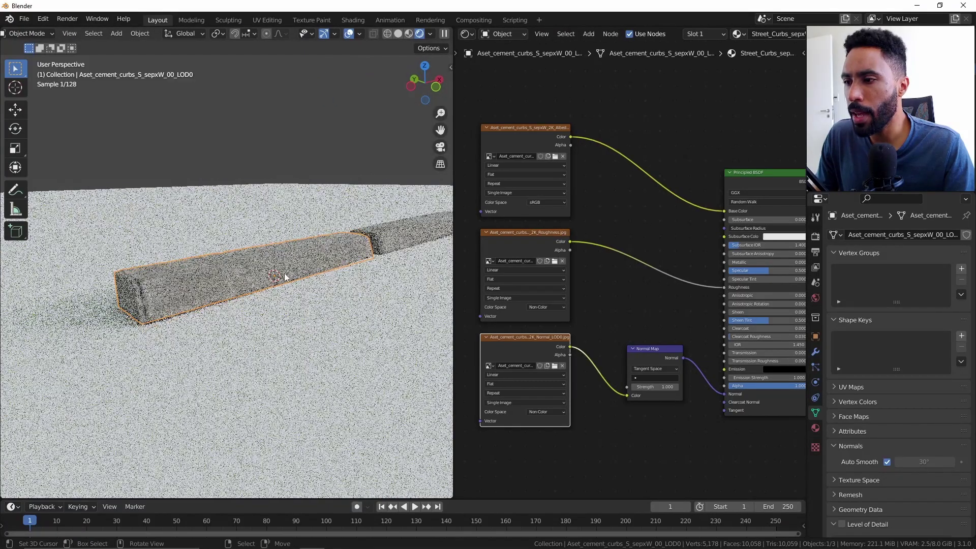
- Add a new mesh plane and move it up so it sits above the curbs
key("shift+a")
mouse_move(287, 288)
left_click(330, 282)
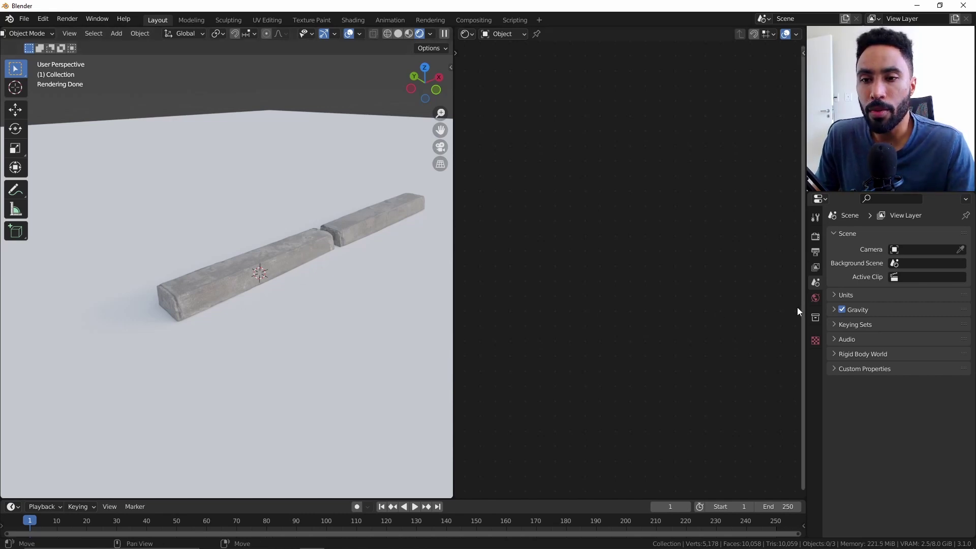
key("shift+a")
mouse_move(330, 283)
left_click(373, 284)
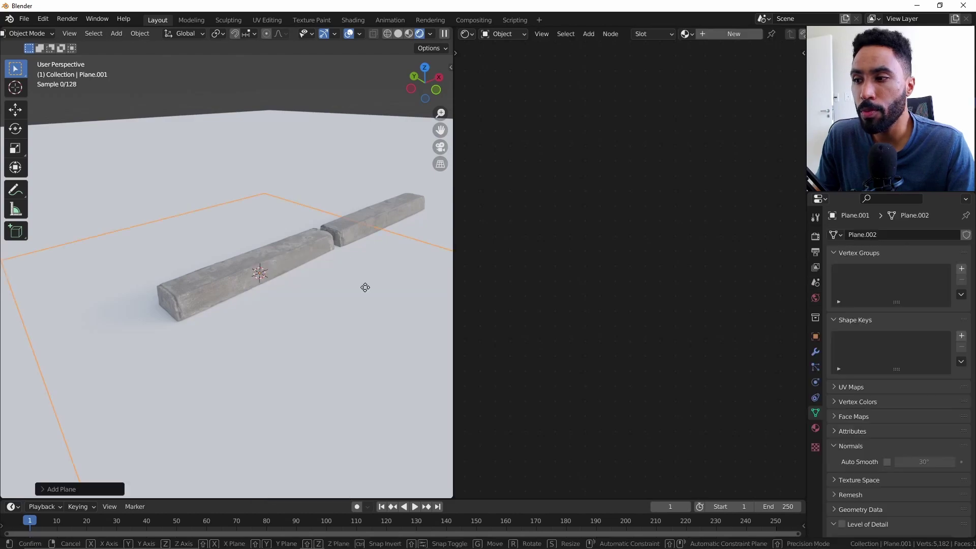
key("g")
left_click(348, 268)
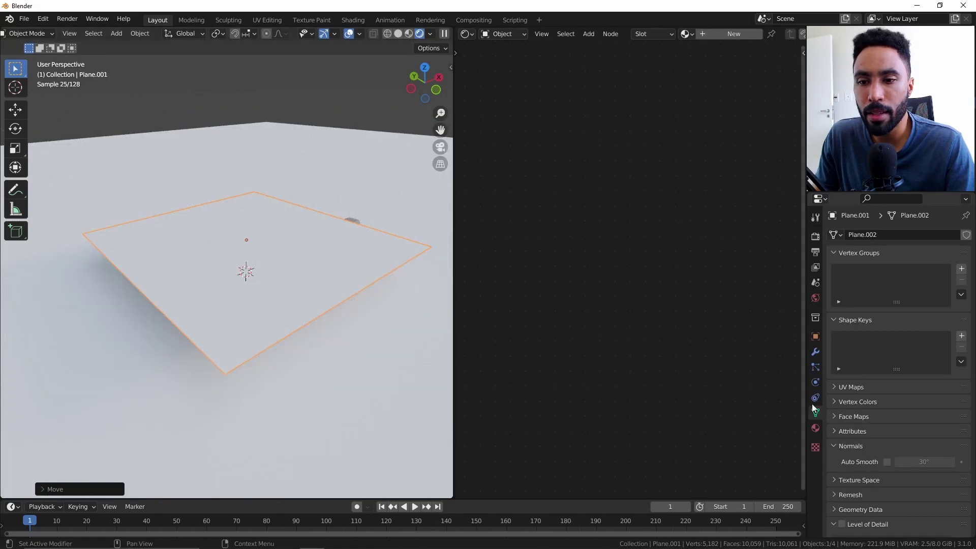
- Assign the imported Mossy_Grass_vcjmej0s material to the new plane and inspect it in the rendered view
left_click(815, 428)
left_click(834, 281)
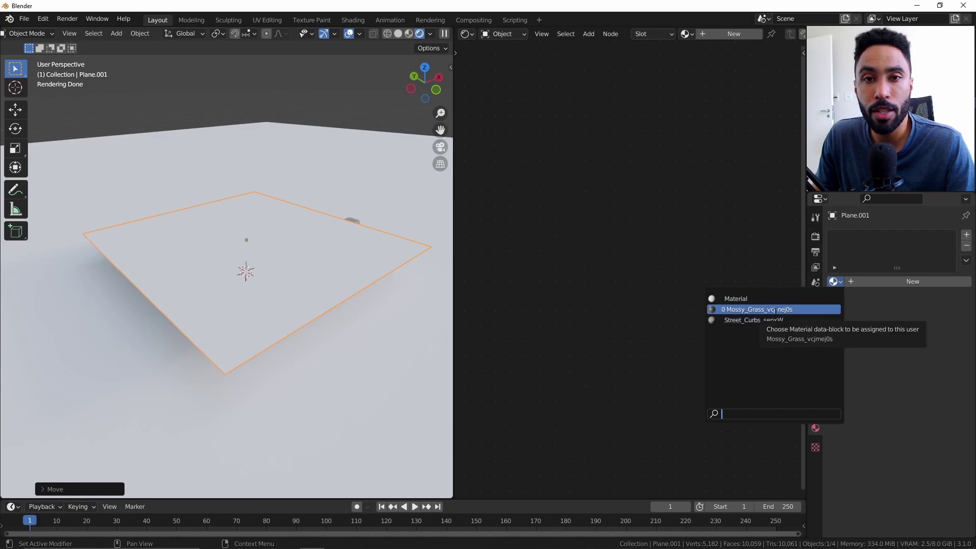
left_click(775, 309)
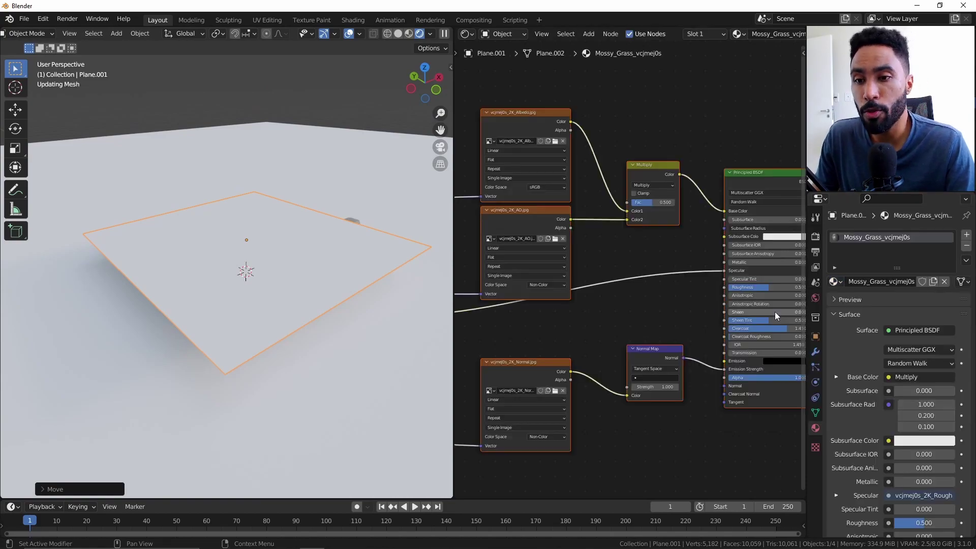
middle_click_drag(300, 316, 327, 275)
scroll(328, 276, "up", 3)
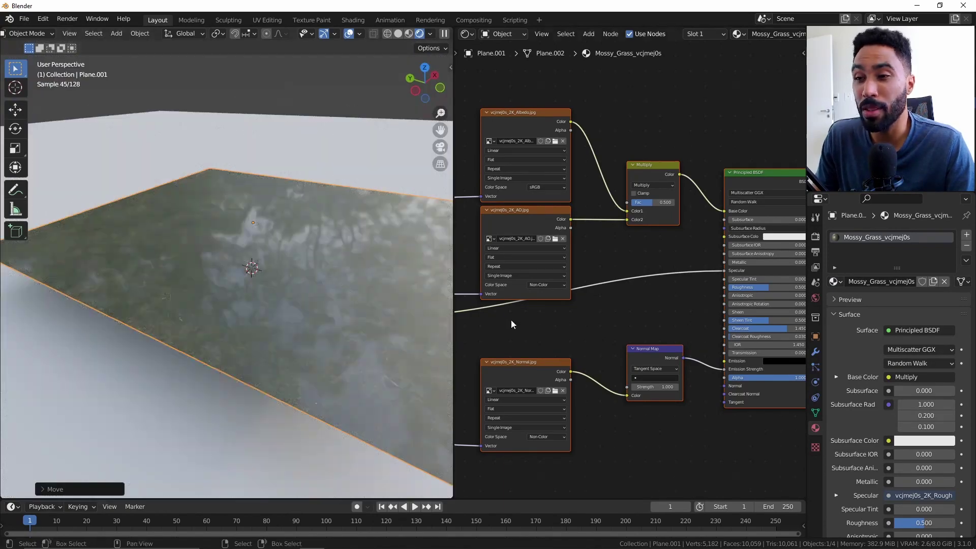
- Reset the mossy grass material's Principled BSDF to its defaults and set its distribution to Multiscatter GGX
key("Home")
scroll(615, 307, "up", 3)
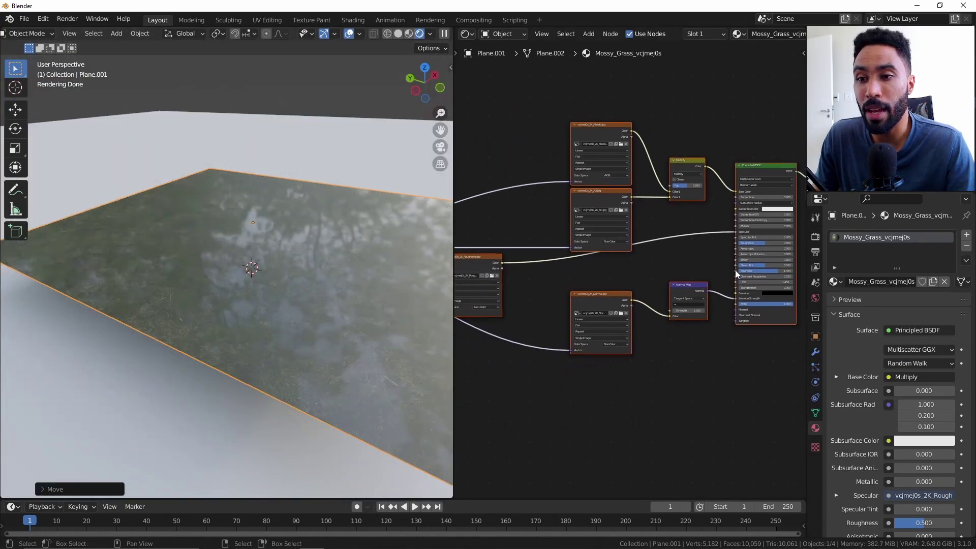
left_click(676, 201)
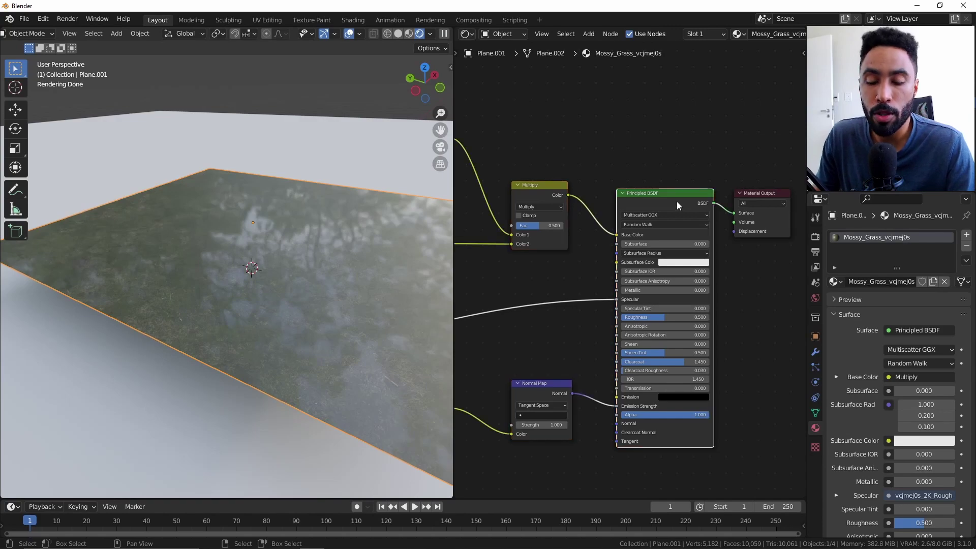
key("BackSpace")
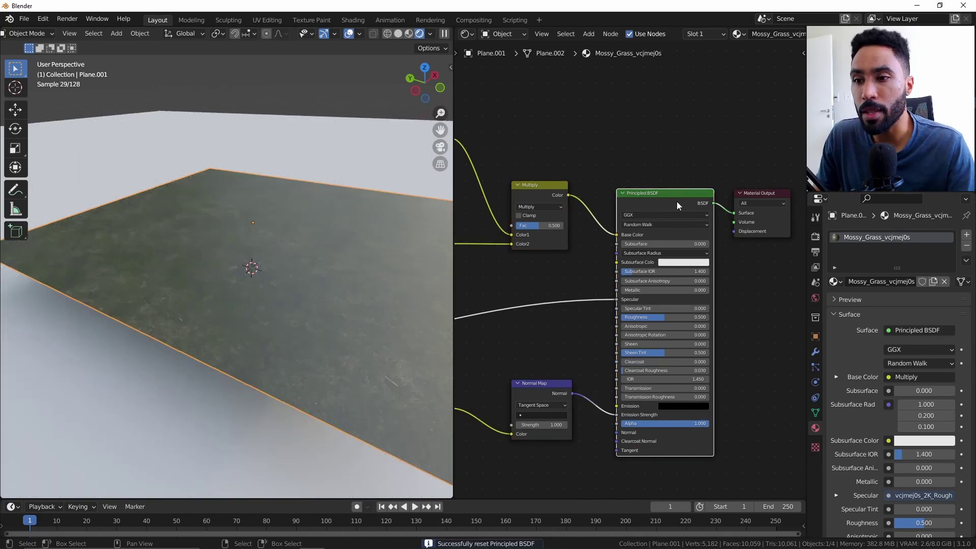
scroll(662, 276, "up", 2)
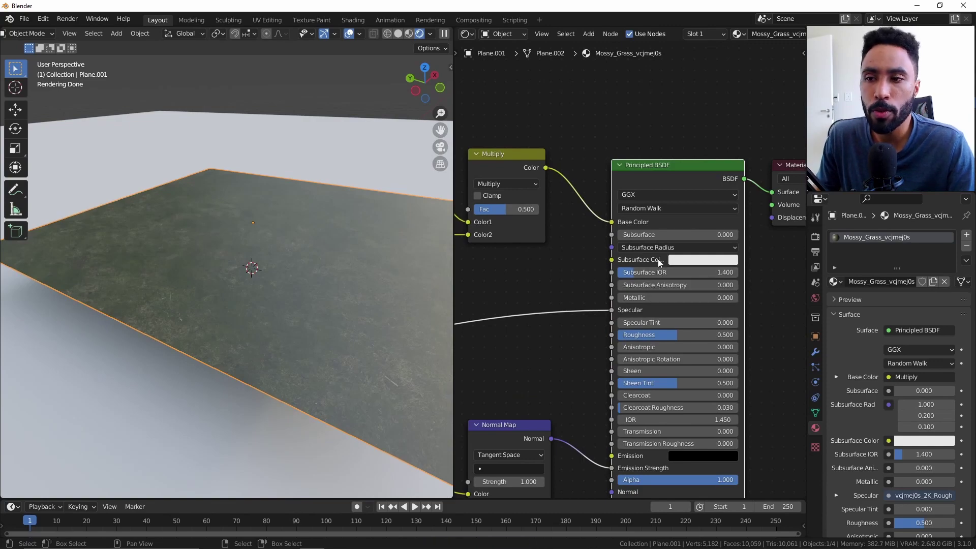
key("ctrl+z")
- Connect the mossy grass Normal Map to the Normal input and the roughness texture to Roughness instead of Specular
scroll(664, 332, "up", 4)
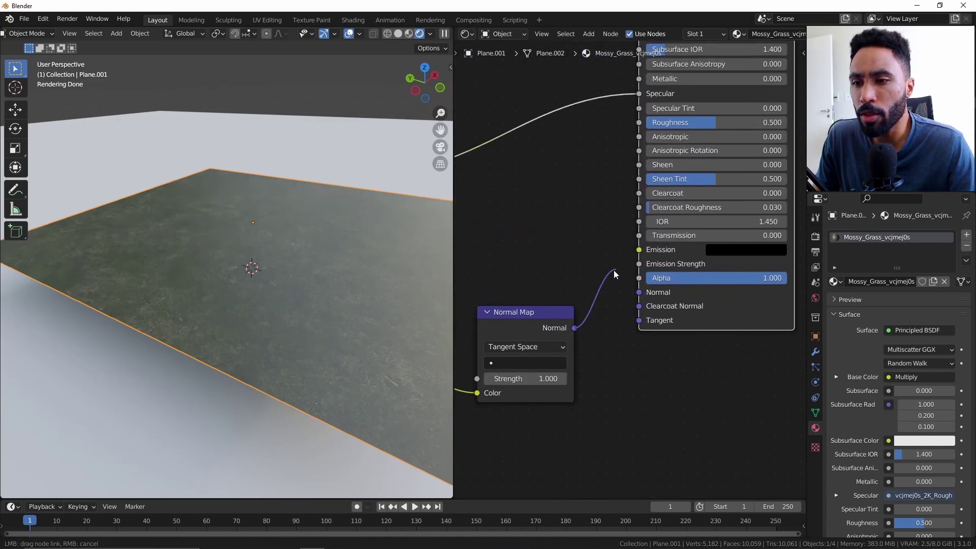
left_click_drag(639, 294, 640, 294)
scroll(728, 212, "down", 3)
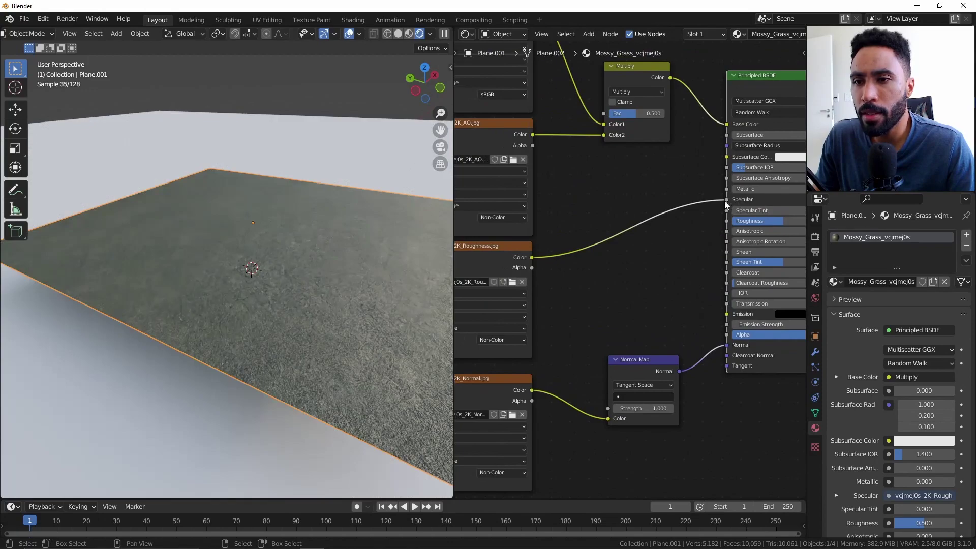
left_click_drag(725, 199, 726, 220)
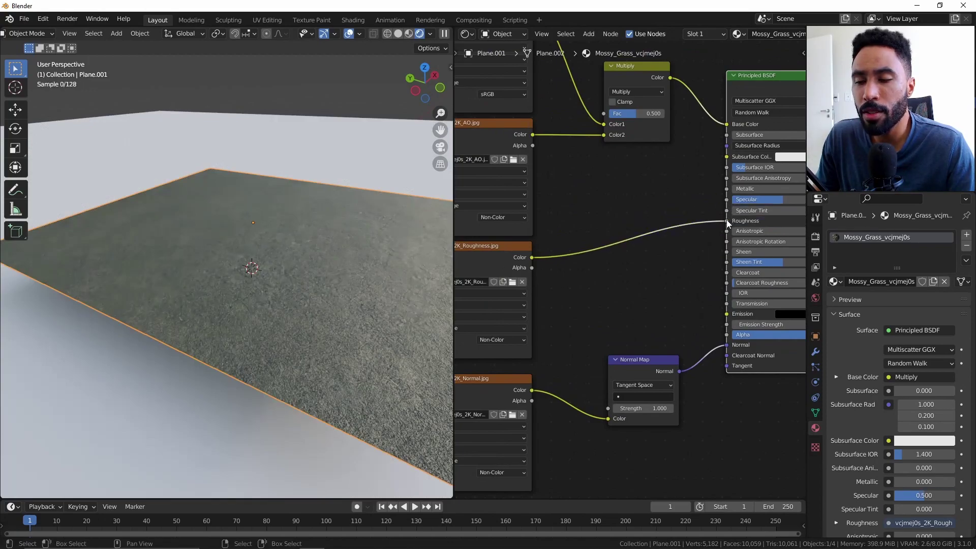
middle_click_drag(726, 220, 628, 254)
middle_click_drag(269, 300, 352, 284)
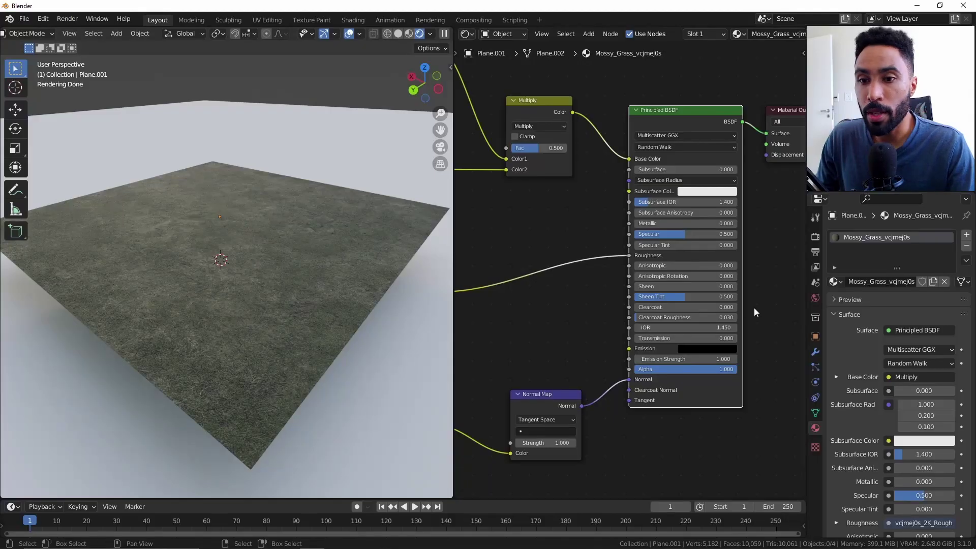
- Replace the plane's material with Round_Manhole_ujbmedgn and bring its shader nodes into view
left_click(834, 281)
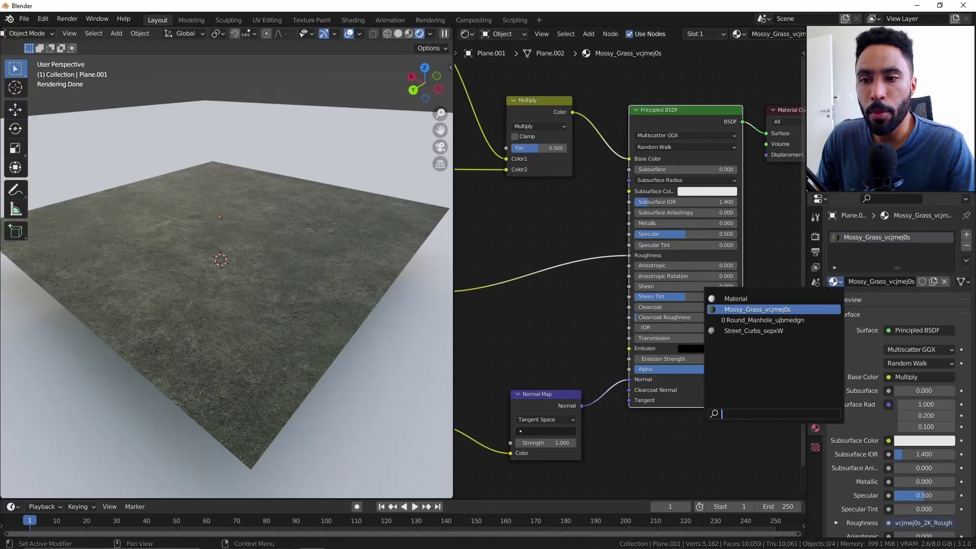
left_click(775, 320)
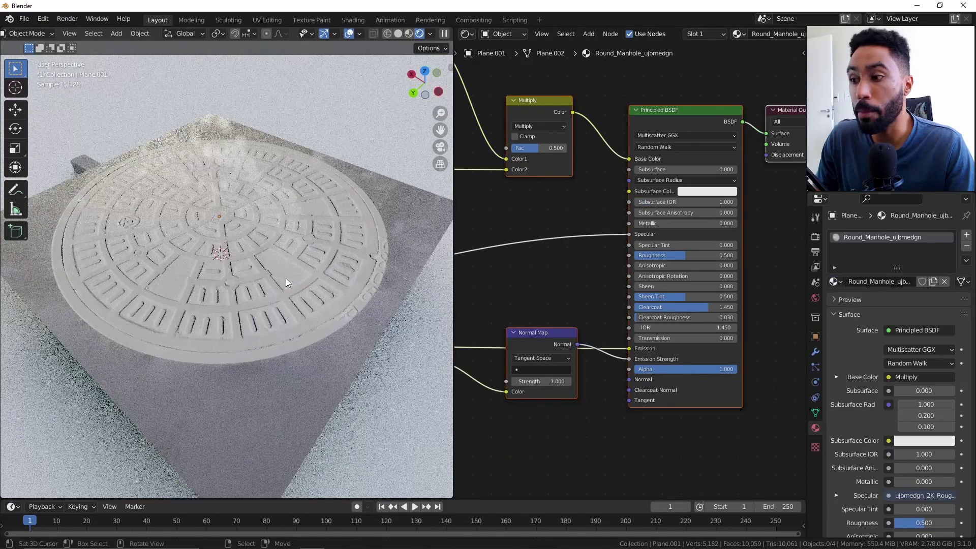
scroll(627, 310, "down", 2)
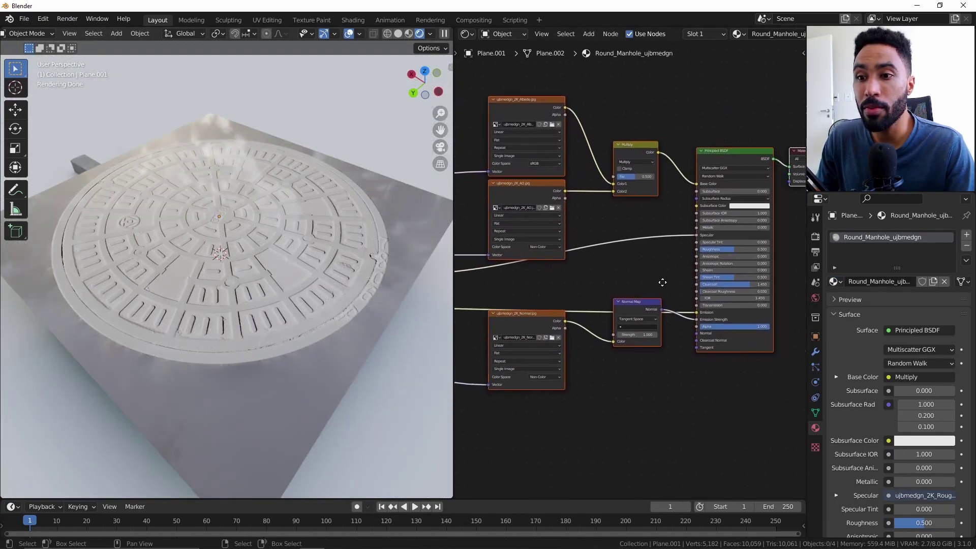
scroll(630, 257, "up", 3)
scroll(657, 293, "down", 4)
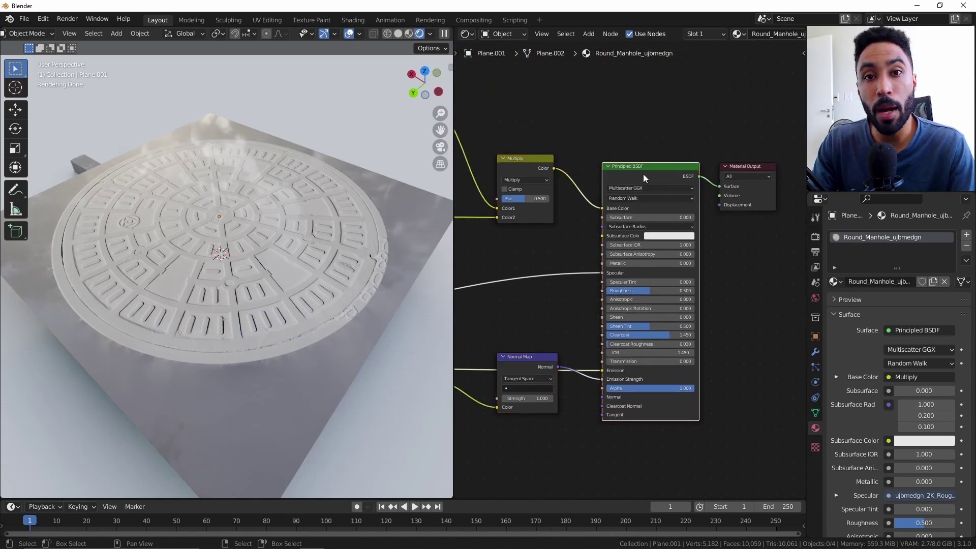
- Reset the manhole material's Principled BSDF to its defaults and connect the Normal Map to the Normal input
key("BackSpace")
scroll(611, 321, "up", 3)
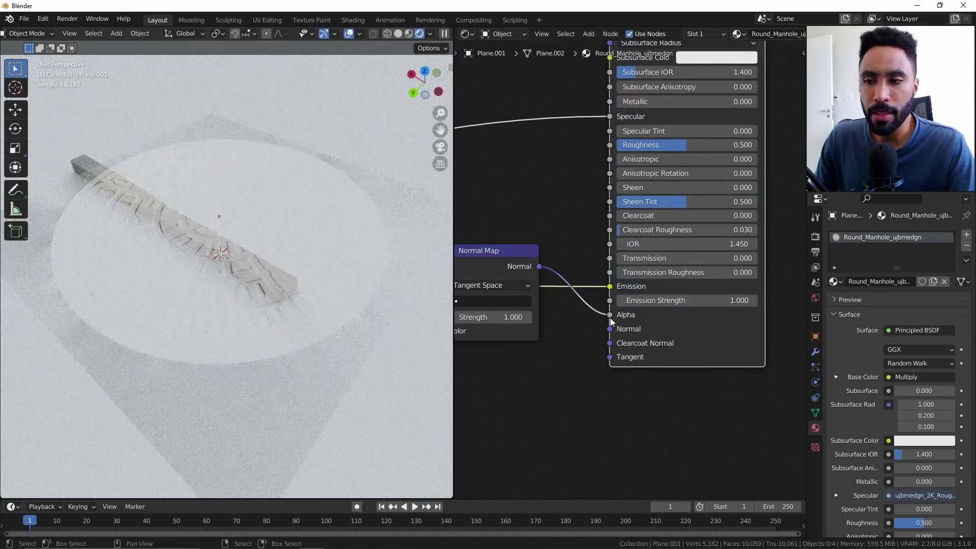
left_click_drag(610, 319, 610, 330)
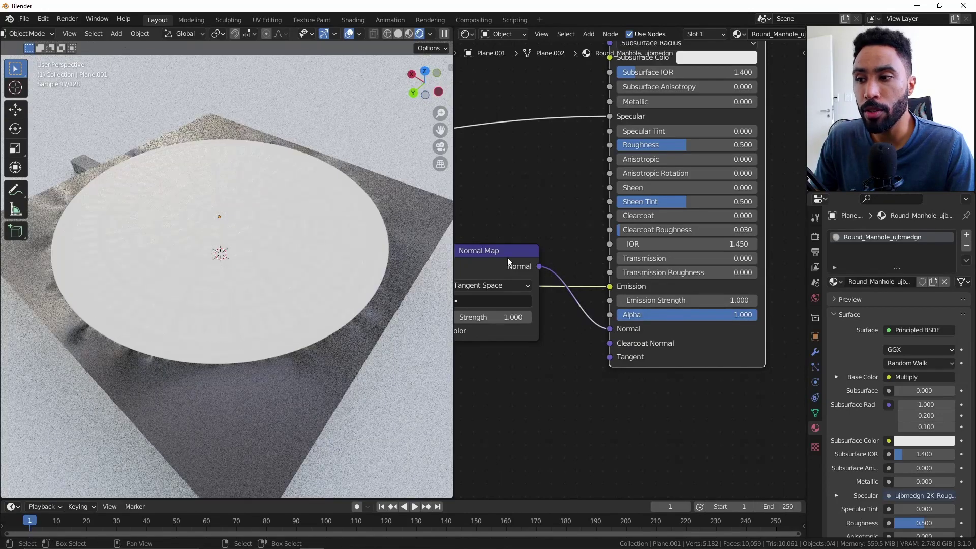
- Move the manhole's opacity image texture node below the normal texture node and check its image name
middle_click_drag(559, 284, 579, 356)
scroll(610, 305, "down", 3)
middle_click_drag(610, 305, 657, 269)
middle_click_drag(503, 267, 551, 285)
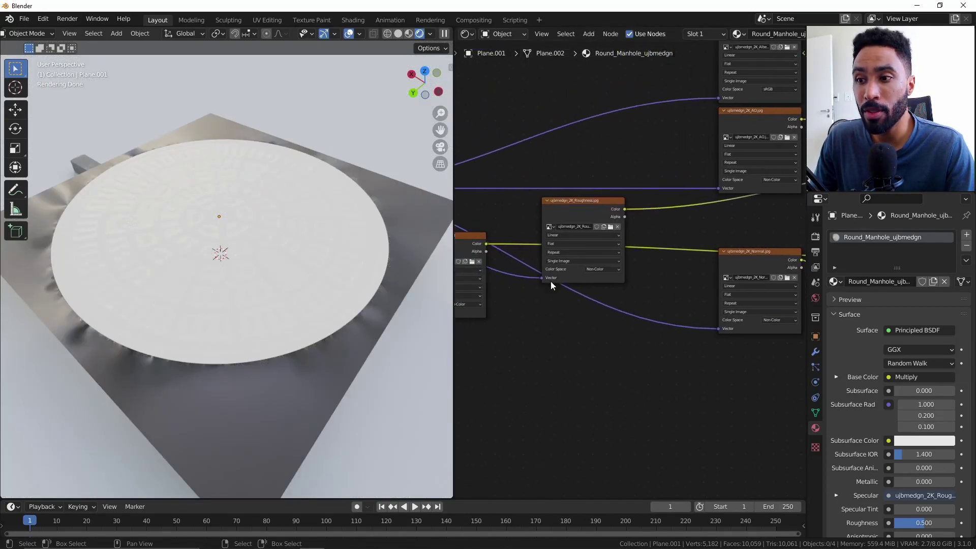
left_click_drag(459, 263, 751, 352)
scroll(752, 353, "up", 2)
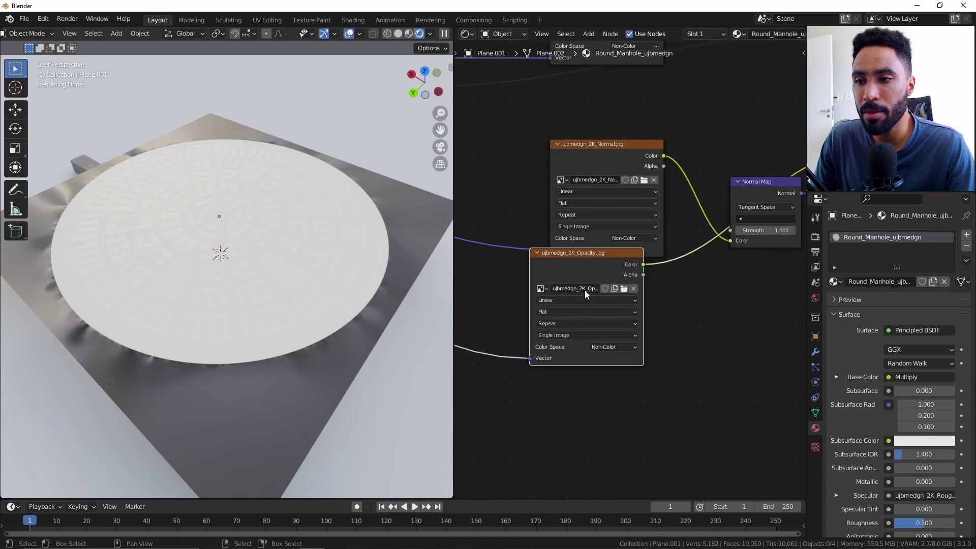
left_click(574, 288)
key("Escape")
- Move the manhole's opacity texture link from Emission to Alpha and its roughness texture link from Specular to Roughness
middle_click_drag(680, 351, 497, 455)
scroll(585, 334, "up", 3)
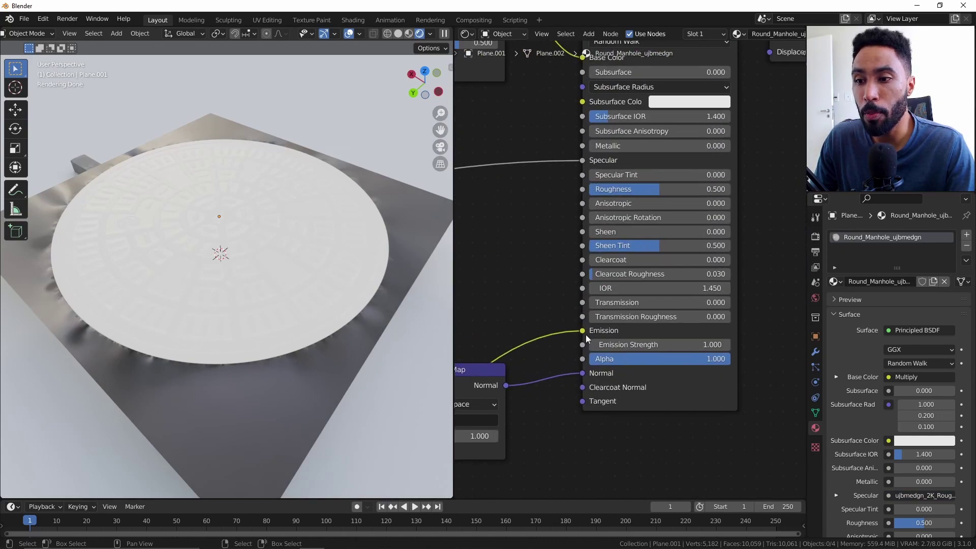
left_click_drag(580, 331, 547, 303)
scroll(554, 283, "down", 3)
scroll(542, 270, "up", 5)
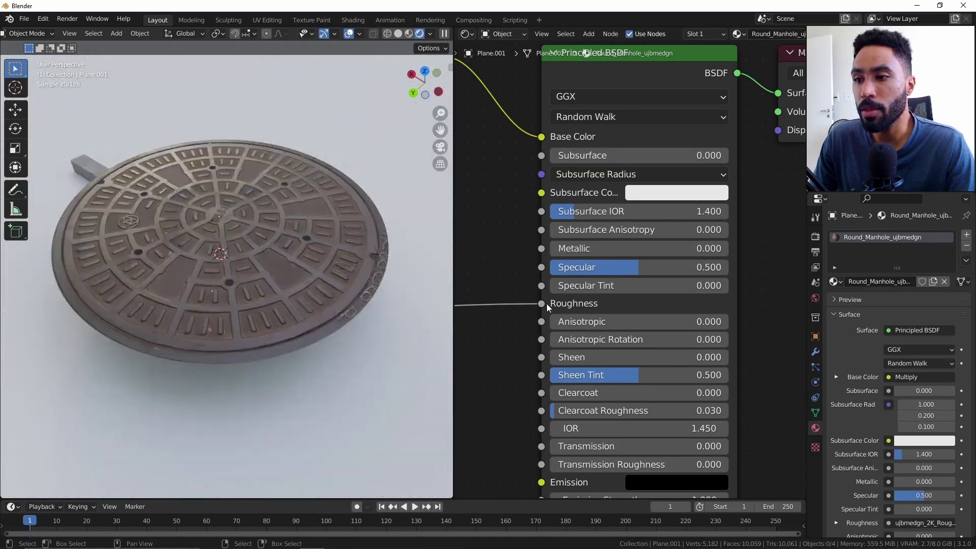
scroll(546, 304, "down", 3)
middle_click_drag(548, 306, 570, 270)
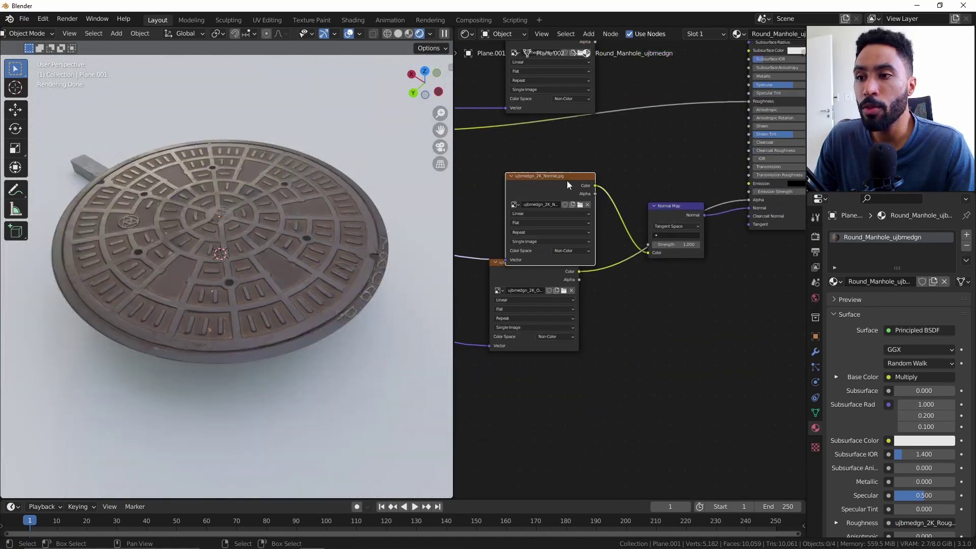
- Add the manhole's 4K displacement JPG from its texture folder as an image texture node below the opacity texture
scroll(654, 333, "up", 3)
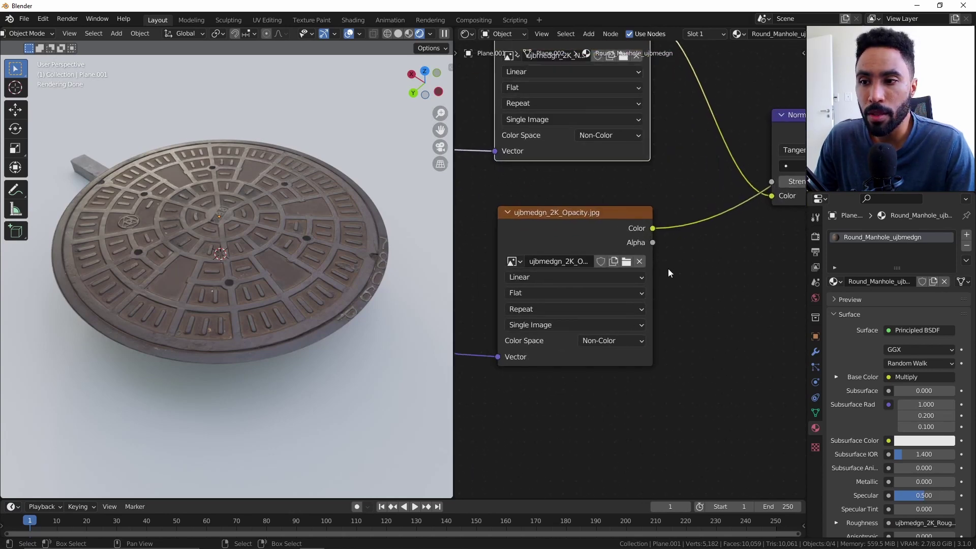
left_click(627, 261)
scroll(649, 282, "down", 1)
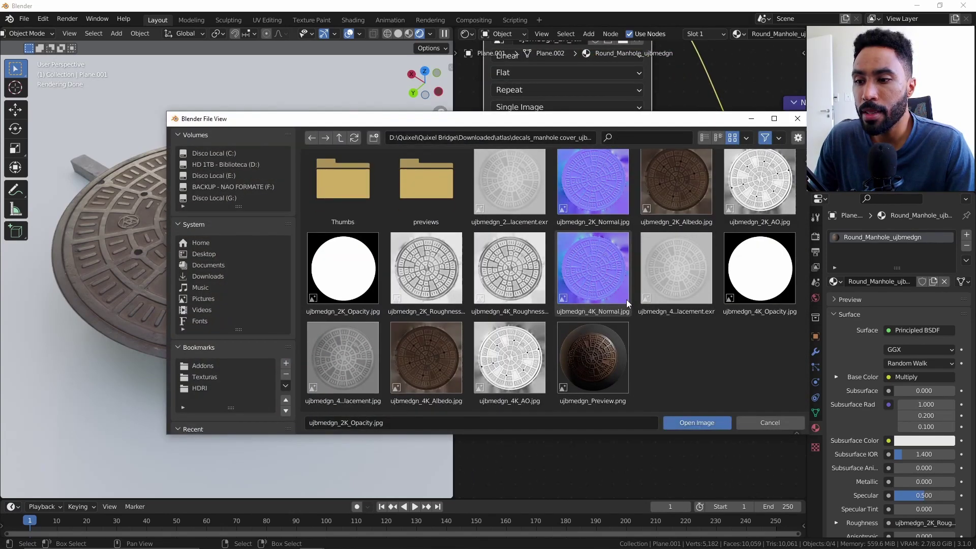
left_click_drag(358, 368, 602, 328)
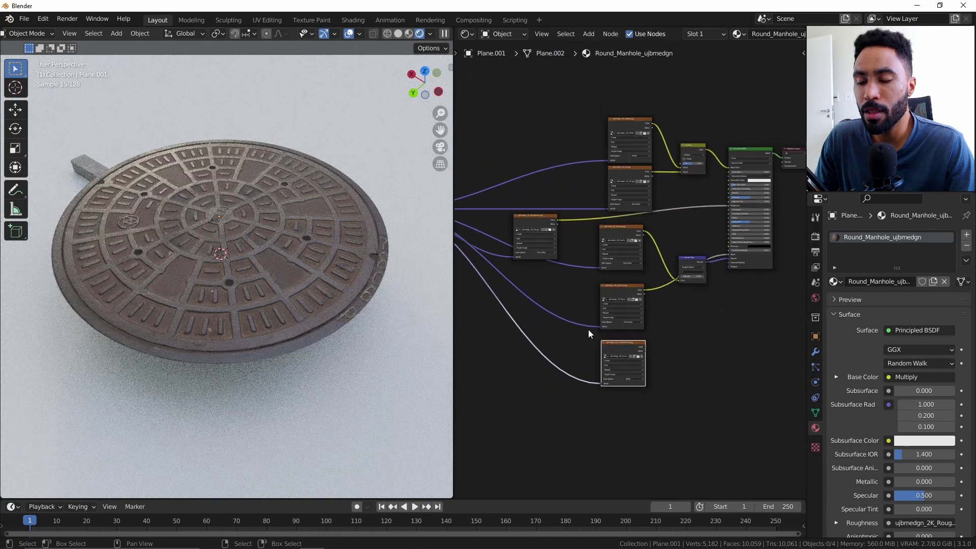
- Try linking the Mapping node to the displacement JPG texture's Vector input and delete that texture node
key("ctrl+t")
middle_click_drag(484, 239, 550, 244)
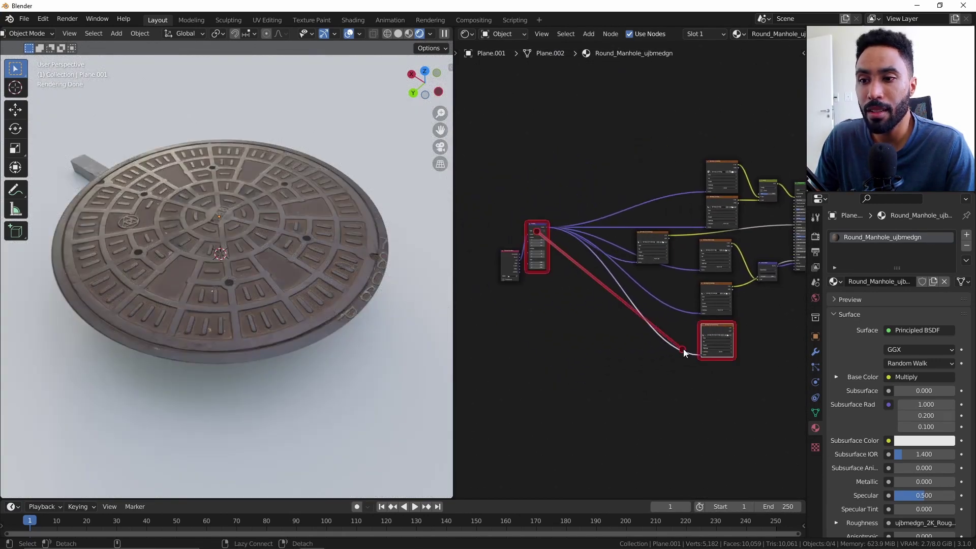
key("alt+Tab")
key("alt+Tab")
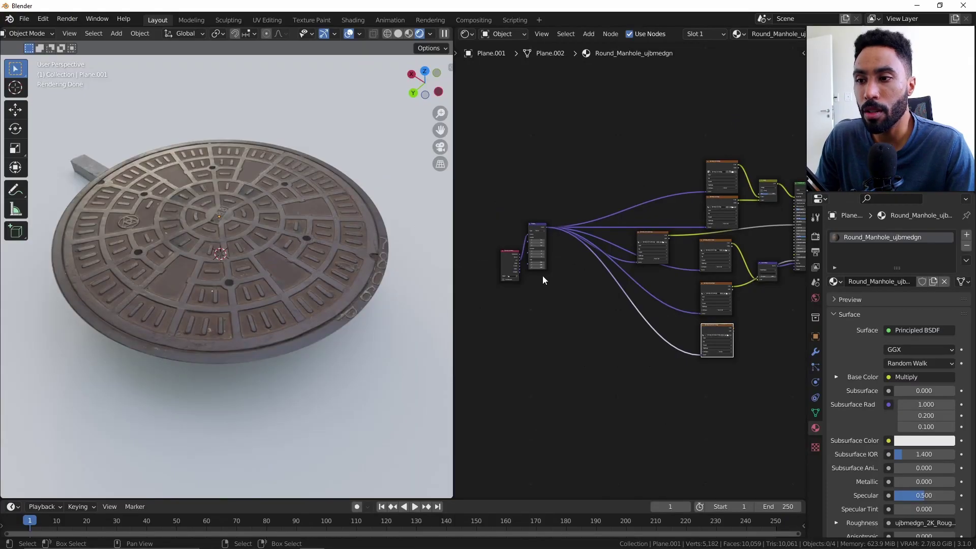
right_click_drag(537, 231, 716, 380, "alt")
right_click_drag(716, 380, 716, 380, "alt")
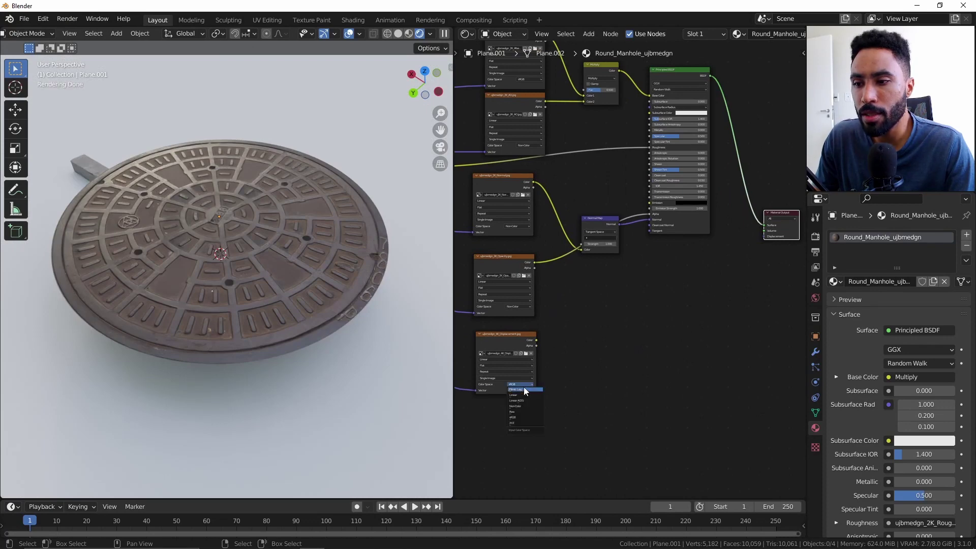
scroll(694, 282, "up", 3)
key("x")
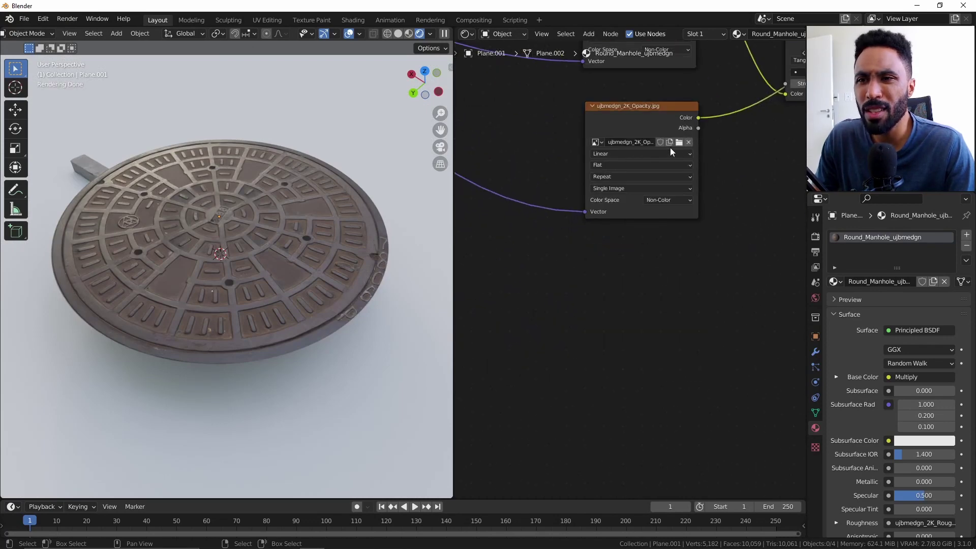
- Add ujbmedgn_4K_Displacement.exr as an image texture node below the opacity texture and link the Mapping node to its Vector input
left_click(679, 142)
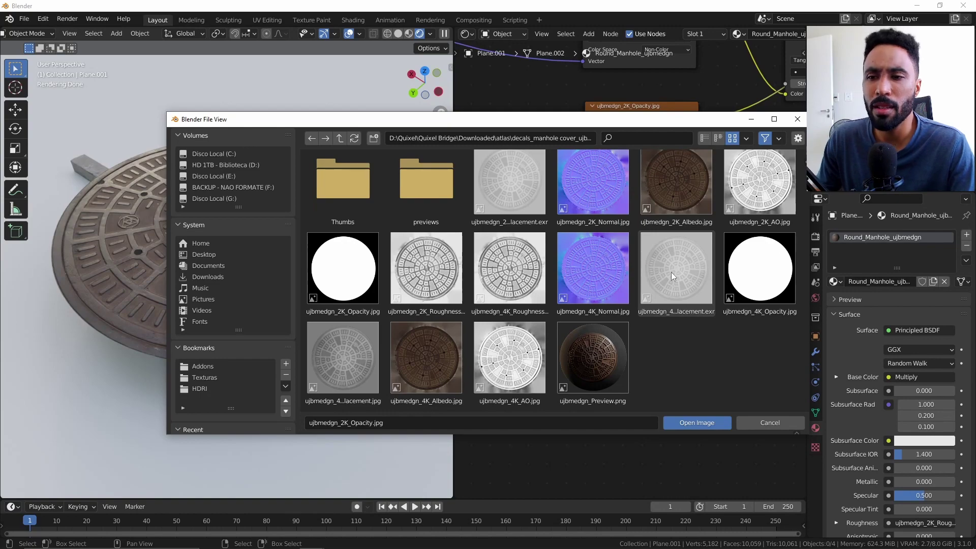
left_click_drag(675, 282, 612, 475)
left_click(778, 427)
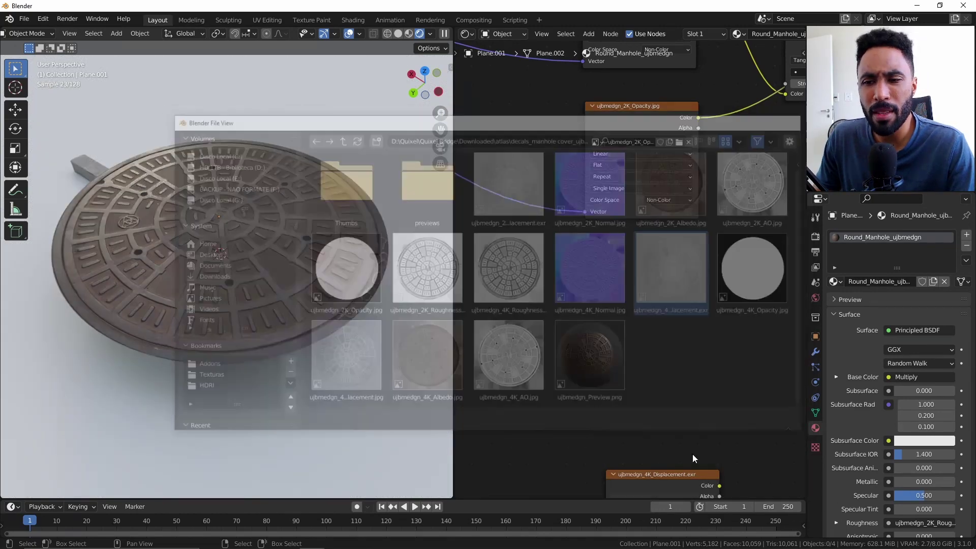
left_click_drag(680, 490, 657, 277)
scroll(657, 283, "down", 1)
scroll(657, 283, "down", 4)
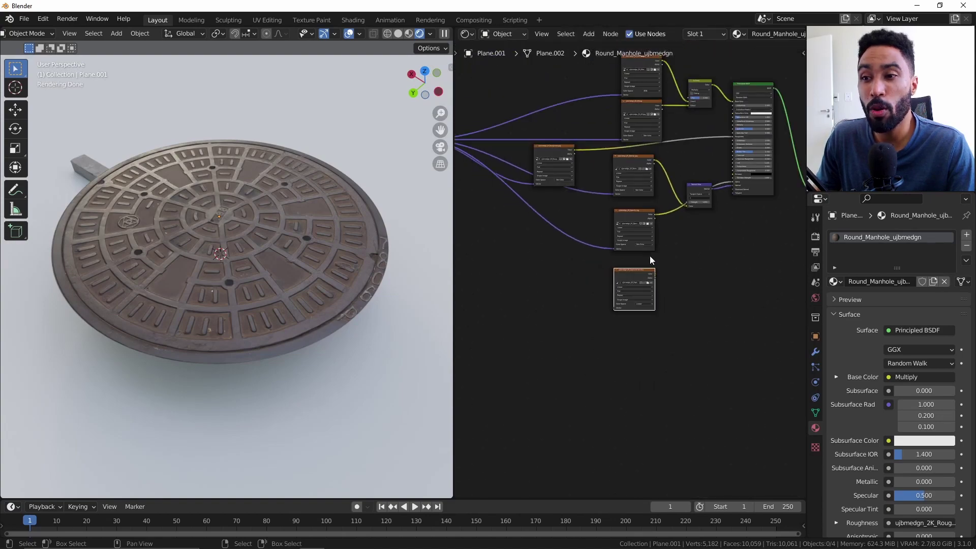
right_click_drag(503, 188, 691, 311, "alt")
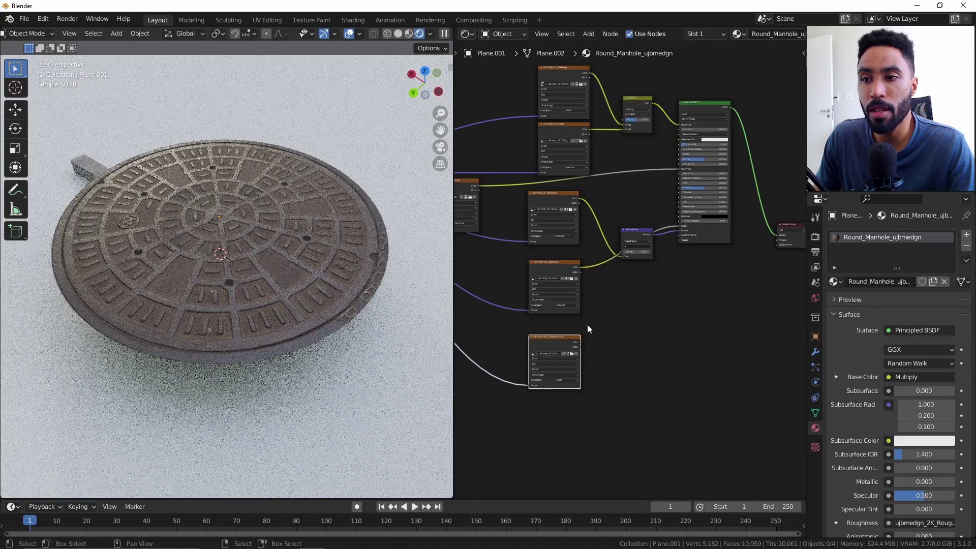
- Insert a Displacement node before the Material Output's Displacement input and link the EXR texture's Color to its Height
scroll(588, 331, "up", 4)
key("shift+a")
mouse_move(660, 344)
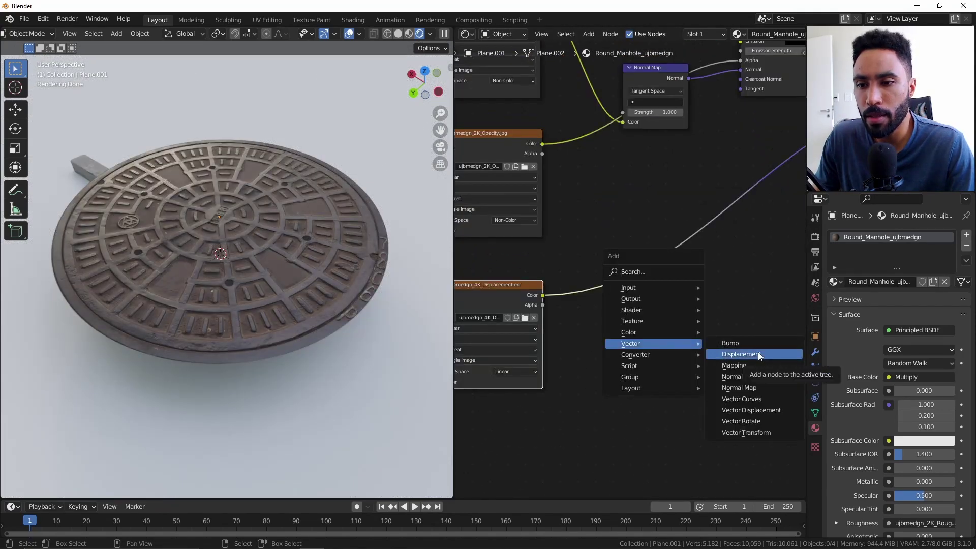
left_click(758, 354)
scroll(651, 215, "up", 1)
left_click(681, 297)
left_click_drag(528, 299, 684, 266)
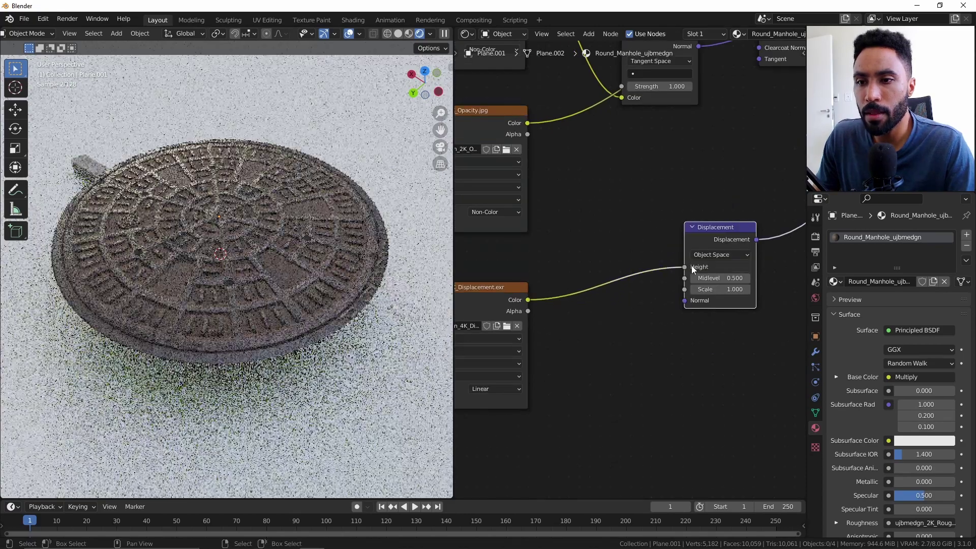
- Subdivide the manhole plane's mesh repeatedly into a dense grid and return to Object Mode
scroll(715, 246, "up", 1)
key("Tab")
right_click(320, 234)
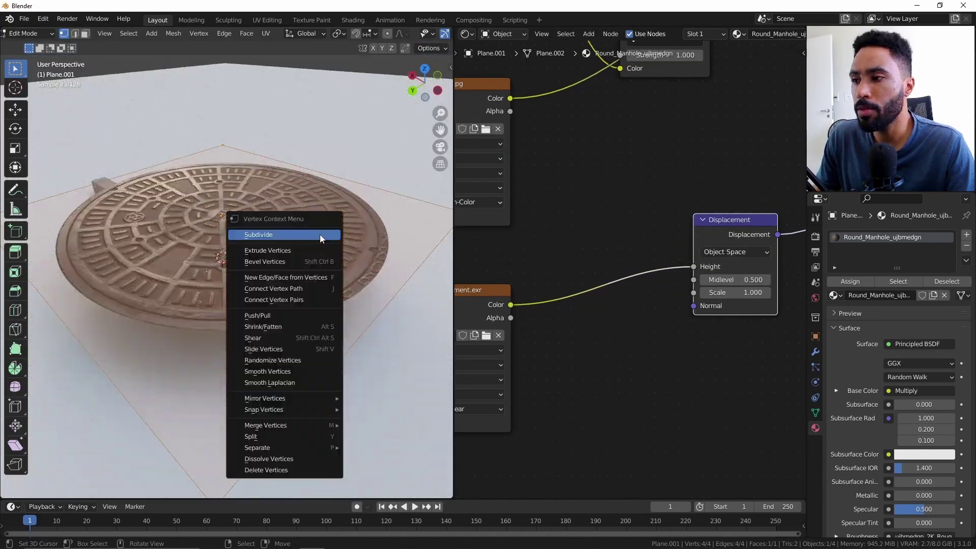
left_click(320, 231)
key("Tab")
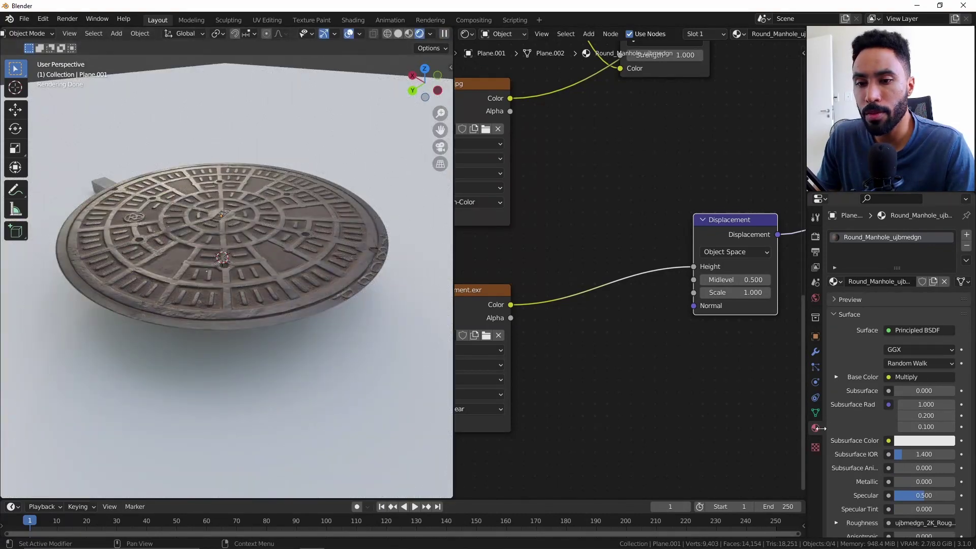
- Set the manhole material's surface displacement method to Displacement Only
left_click(846, 315)
left_click(852, 360)
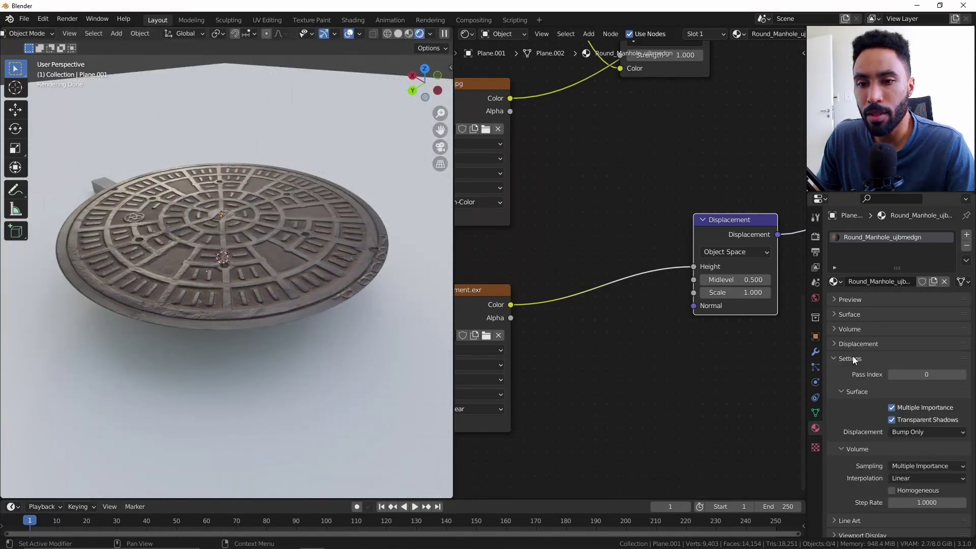
left_click(918, 432)
left_click(906, 456)
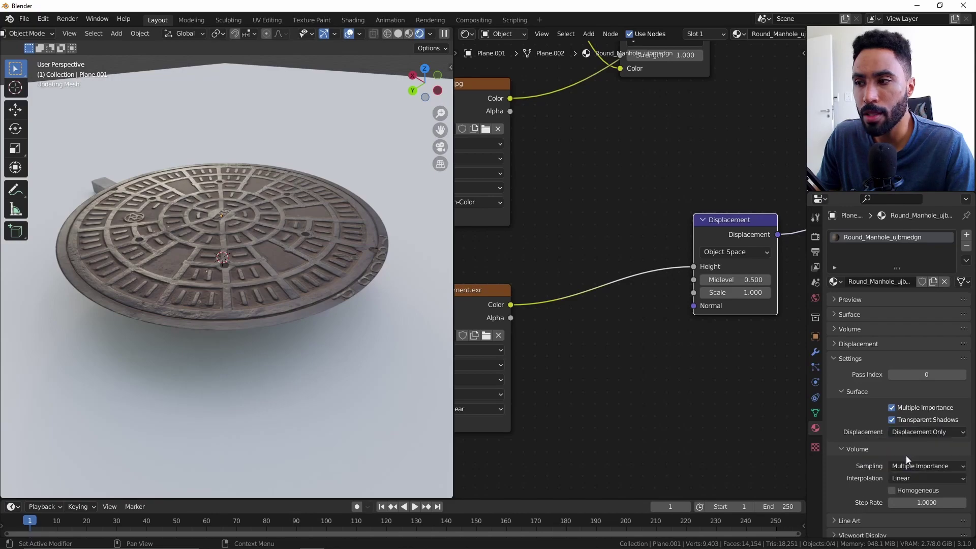
- Add a Subdivision Surface modifier to the manhole plane, using Simple subdivision with 2 viewport levels
left_click(816, 352)
left_click(899, 259)
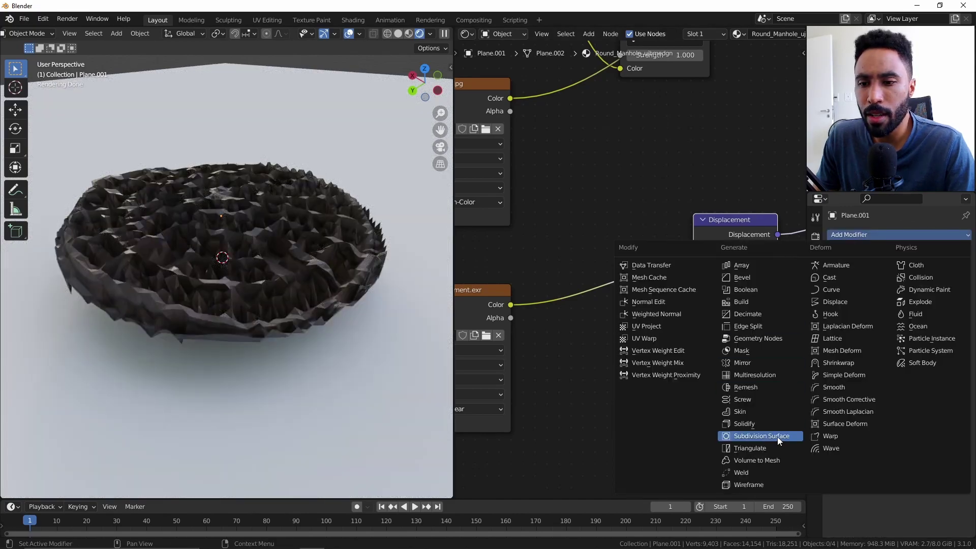
left_click(776, 437)
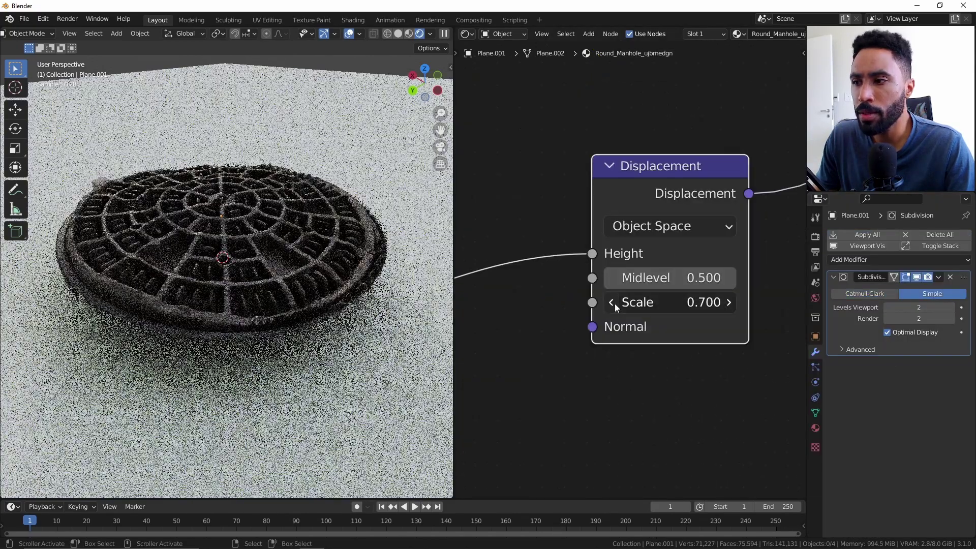
- Reduce the Displacement node's Scale to 0.100
left_click(614, 303)
left_click(614, 304)
left_click(615, 303)
left_click(614, 303)
left_click(614, 304)
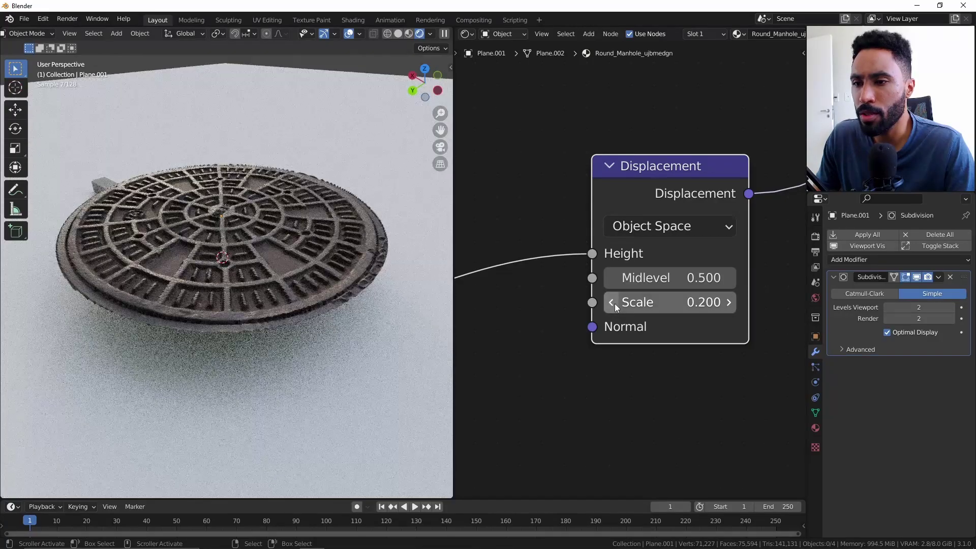
left_click(615, 303)
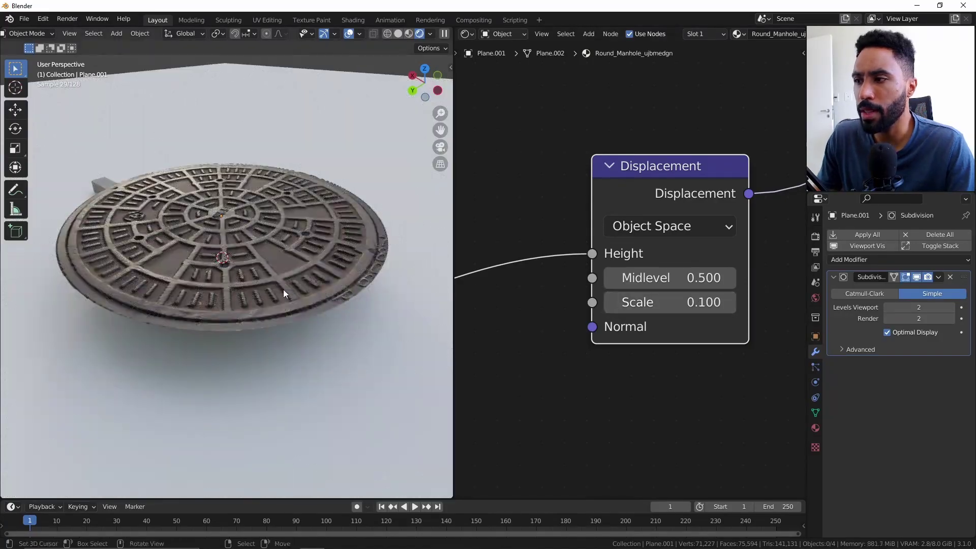
- Adjust the manhole plane's height along Z, finishing with a rise of about 0.012 m so it sits just above the ground
key("g")
key("z")
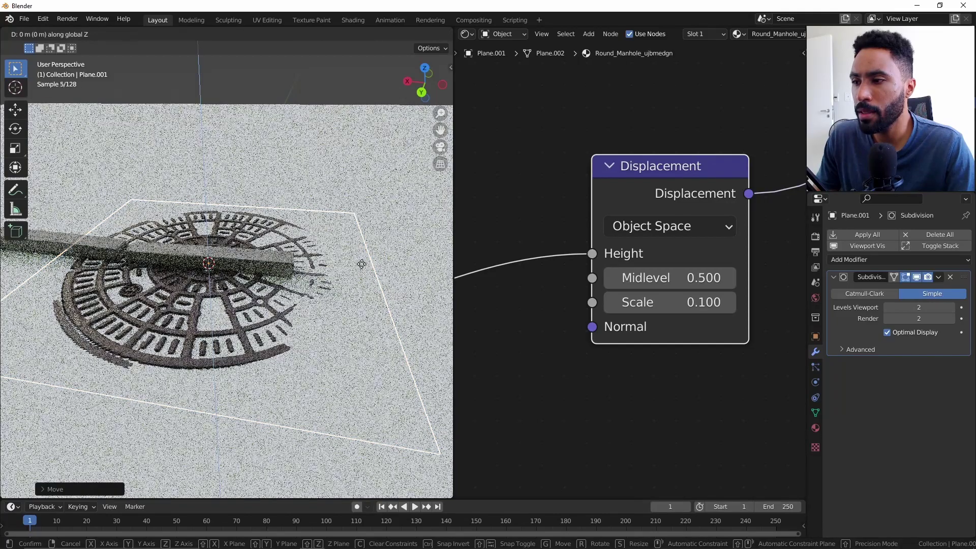
left_click(358, 255)
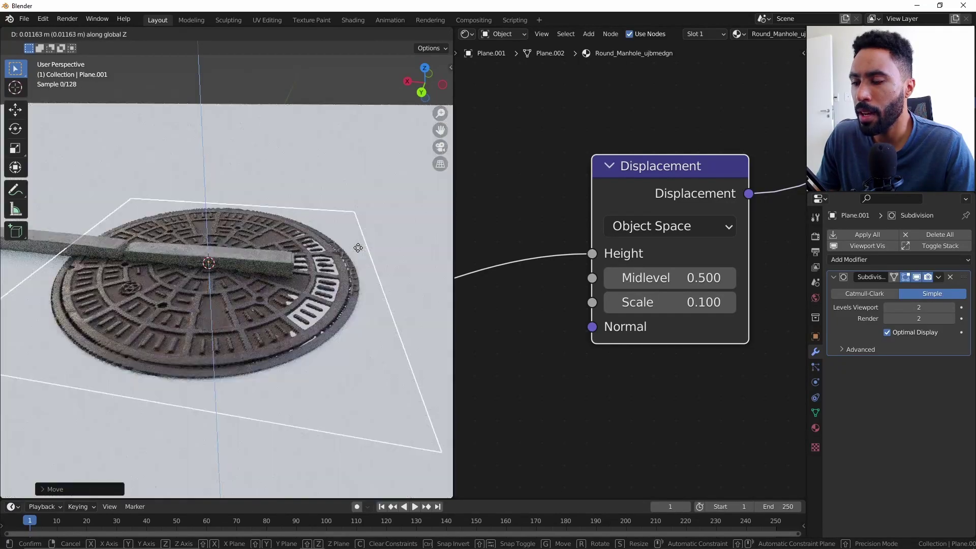
left_click(358, 247)
middle_click_drag(355, 246, 336, 242)
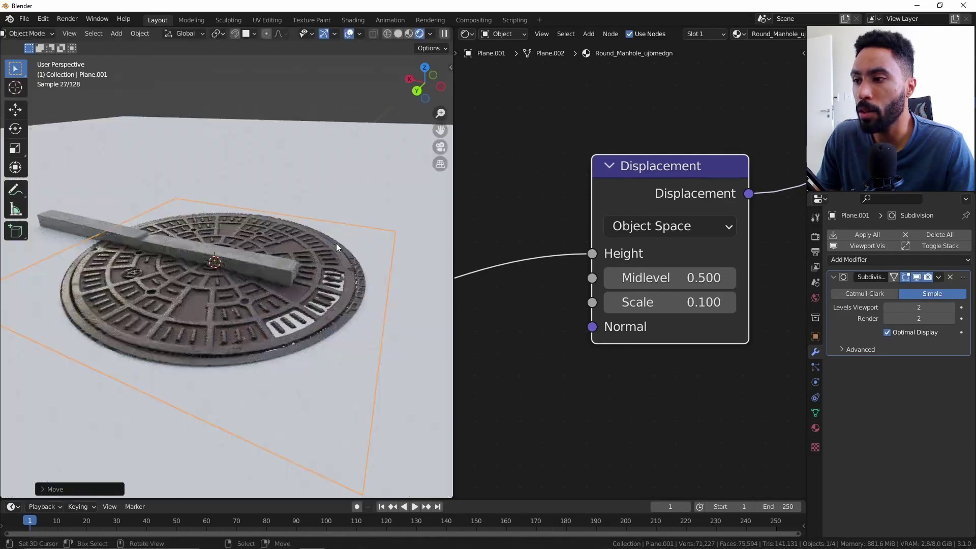